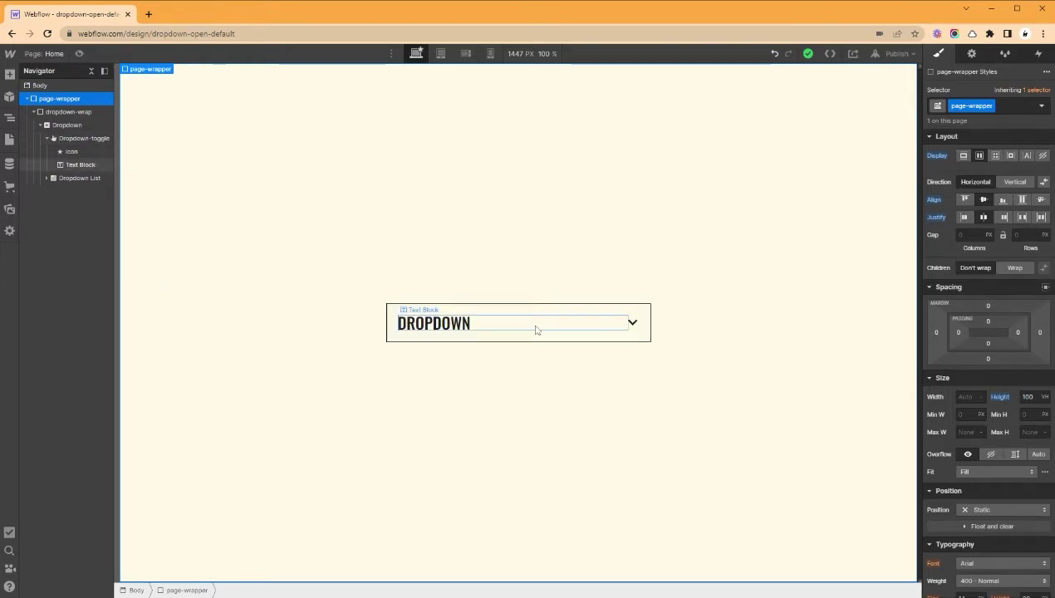
Select the Dropdown and open the Add elements panel, scrolled down to the Components section.
left_click(70, 124)
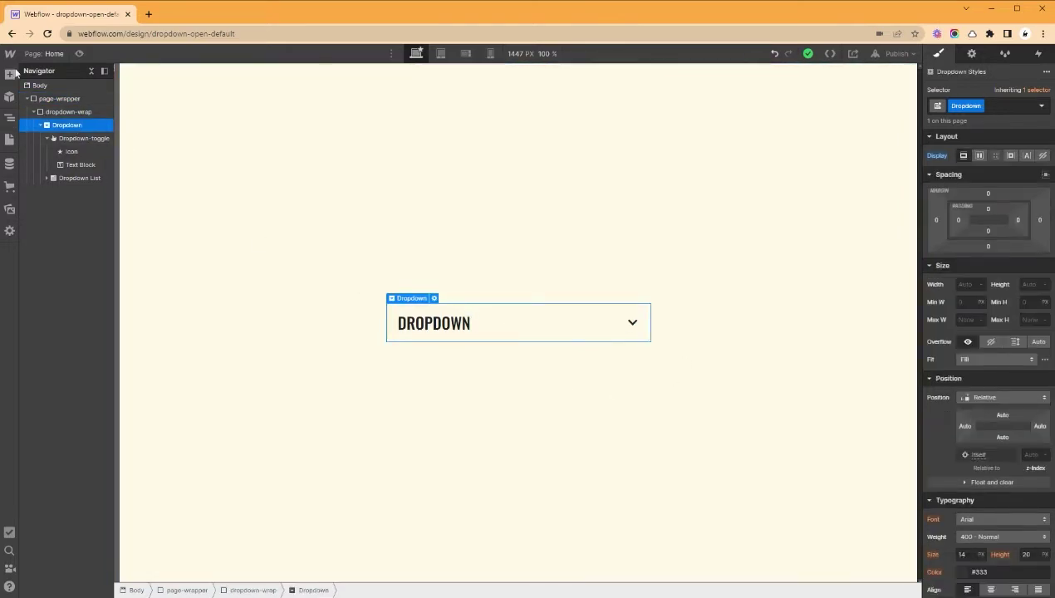
left_click(10, 74)
scroll(141, 456, "down", 10)
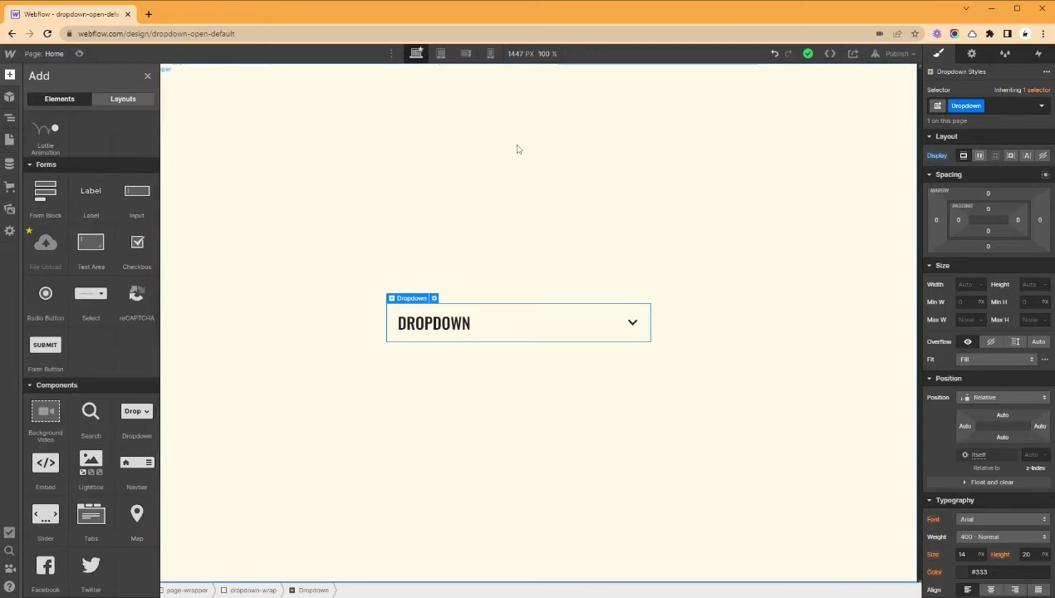
Inspect dropdown-wrap, Dropdown and Dropdown-toggle, then preview the page and expand the dropdown.
left_click(492, 146)
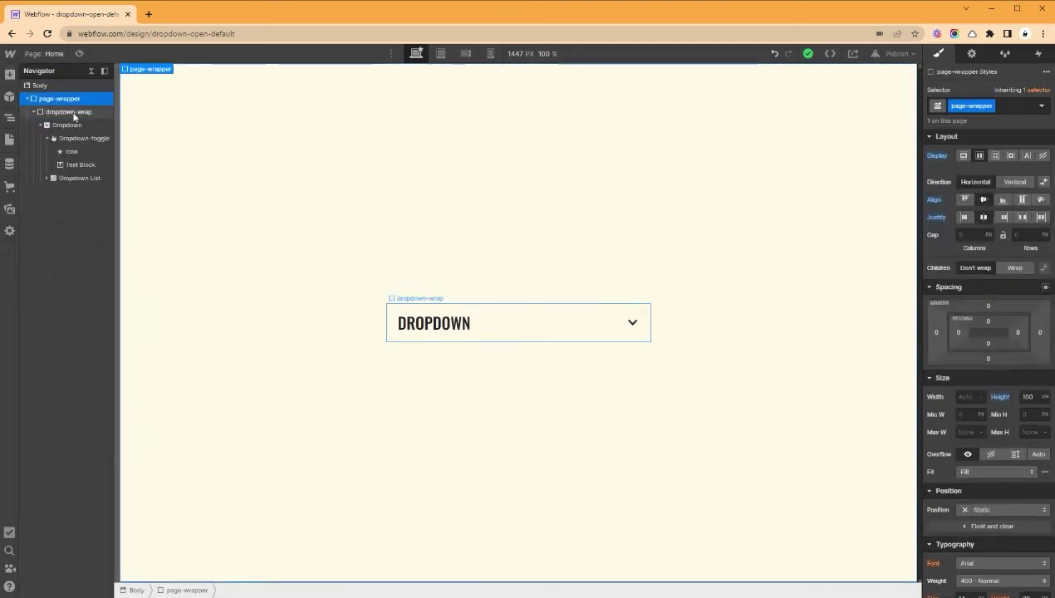
left_click(72, 112)
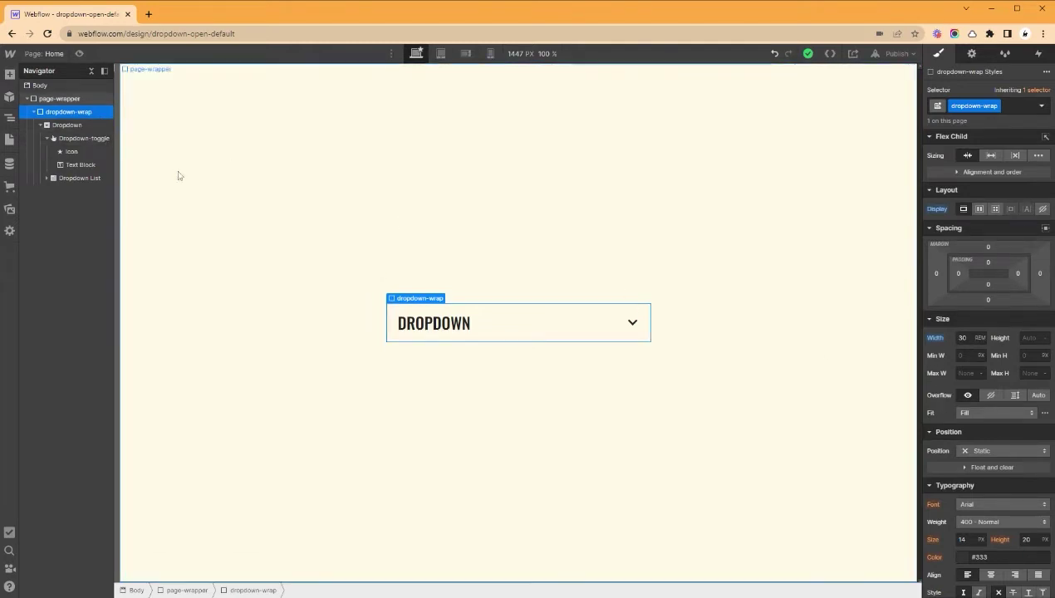
left_click(80, 126)
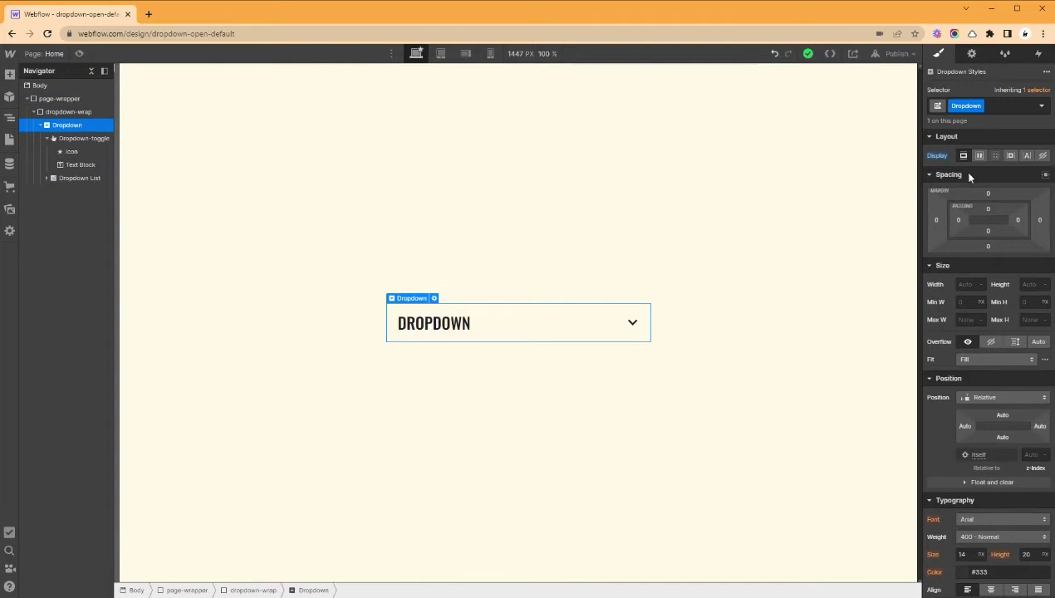
left_click(84, 140)
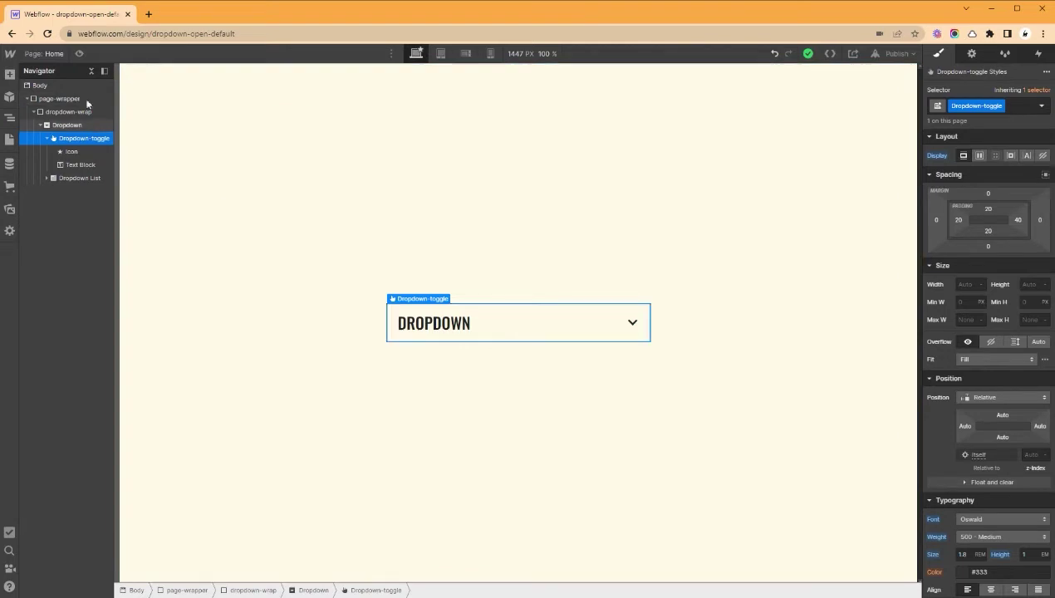
left_click(79, 54)
left_click(488, 339)
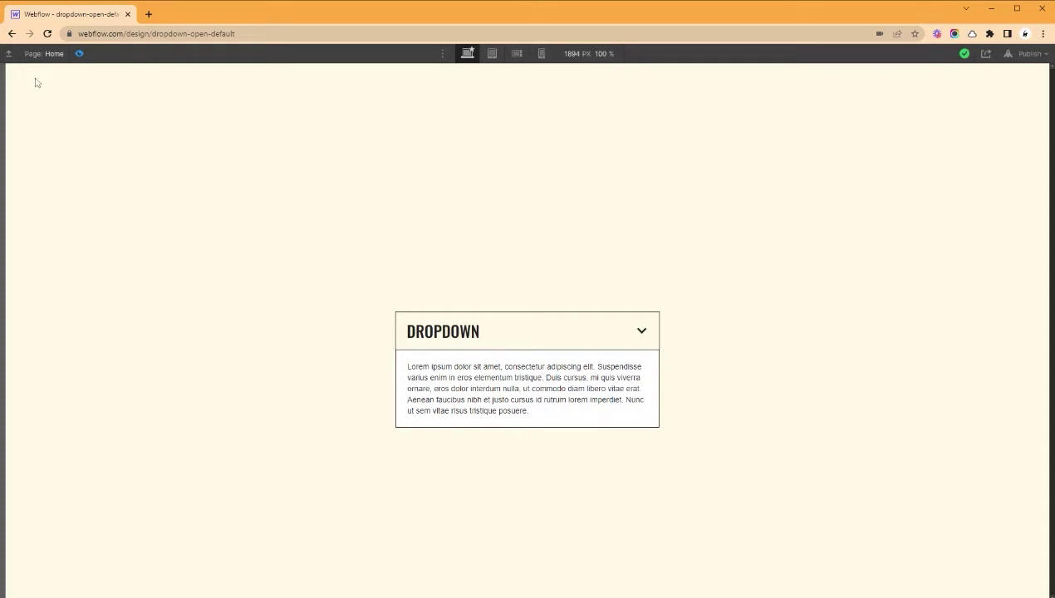
Duplicate the Dropdown with Ctrl+D, delete the extra fifth copy, and preview the four dropdowns.
left_click(79, 53)
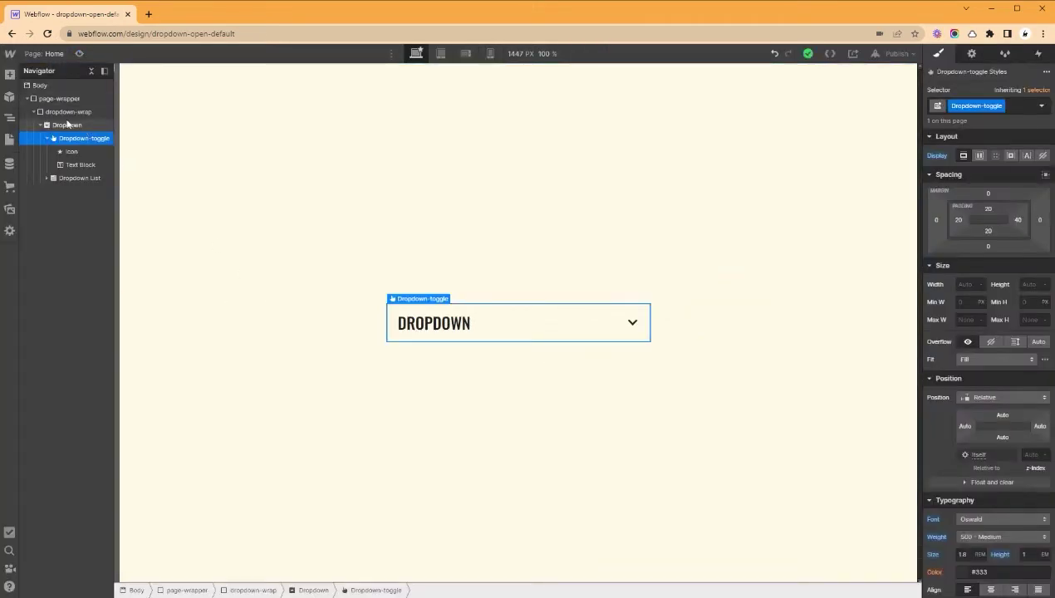
left_click(67, 124)
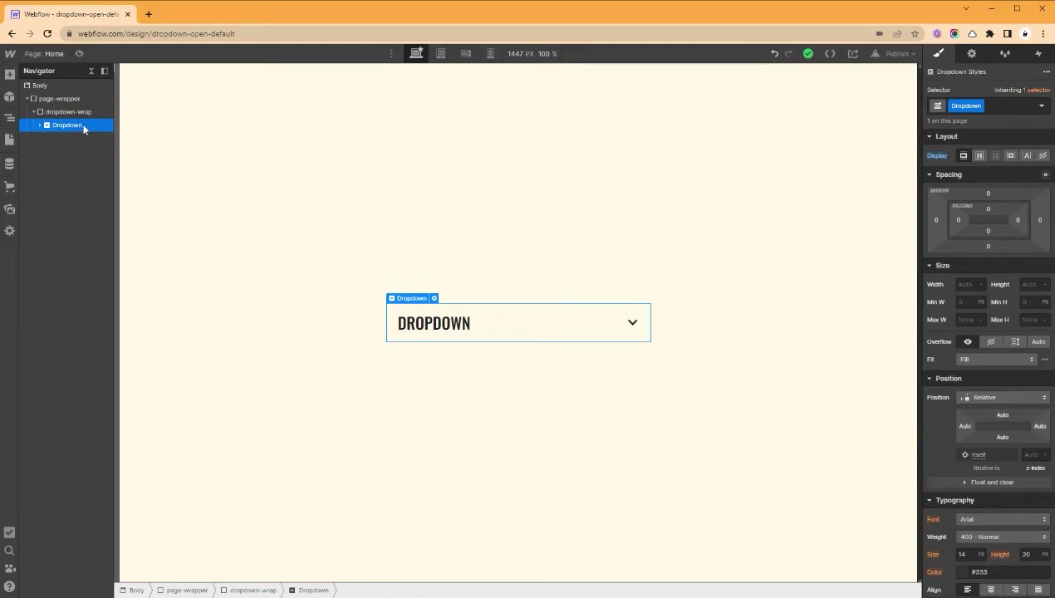
key("ctrl+d")
key("ctrl+d")
key("ctrl+d")
key("ctrl+d")
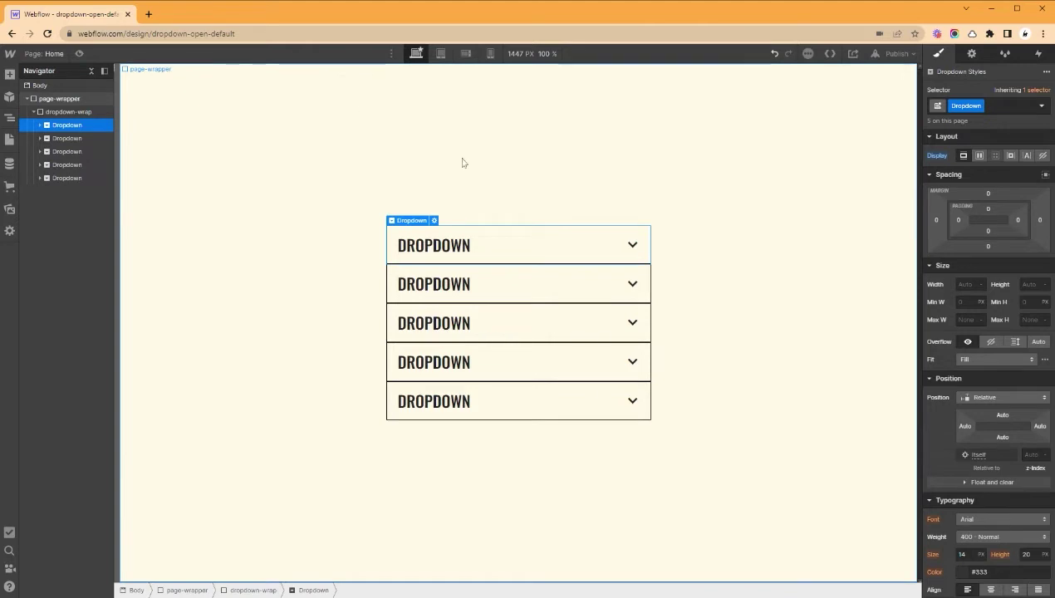
left_click(694, 271)
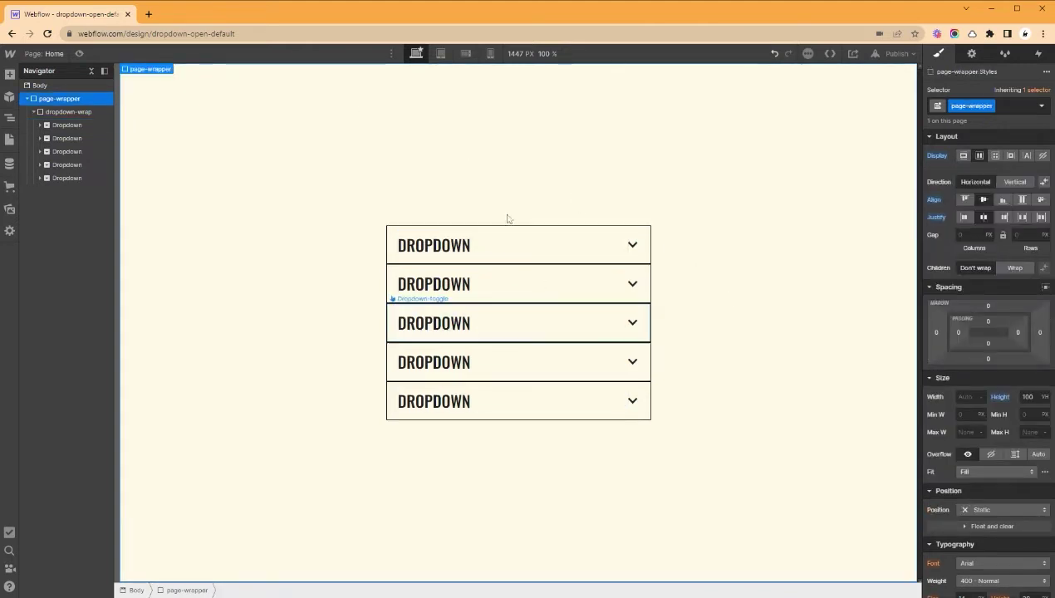
left_click(77, 178)
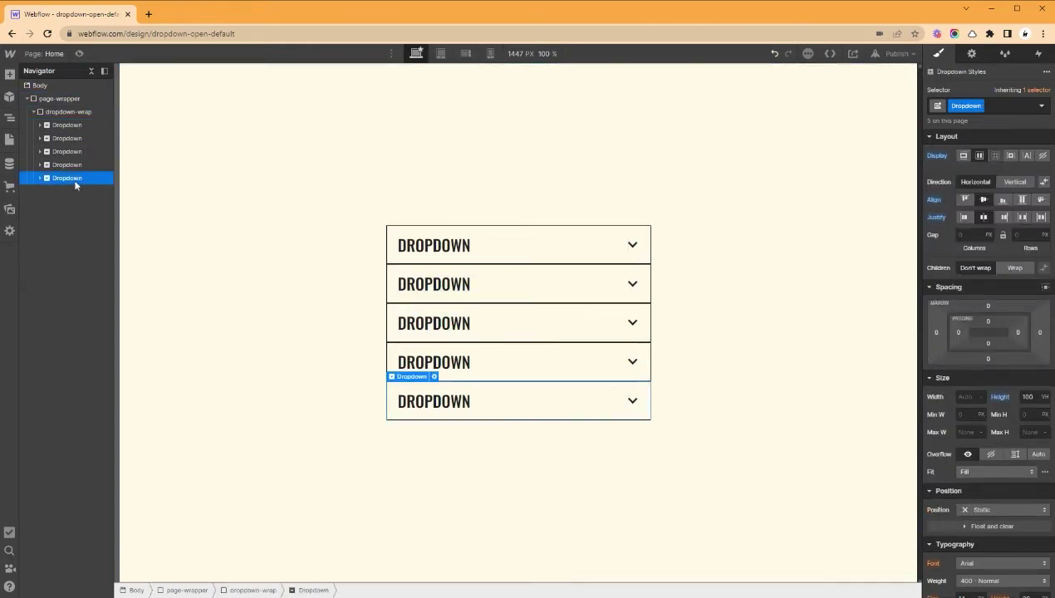
key("Delete")
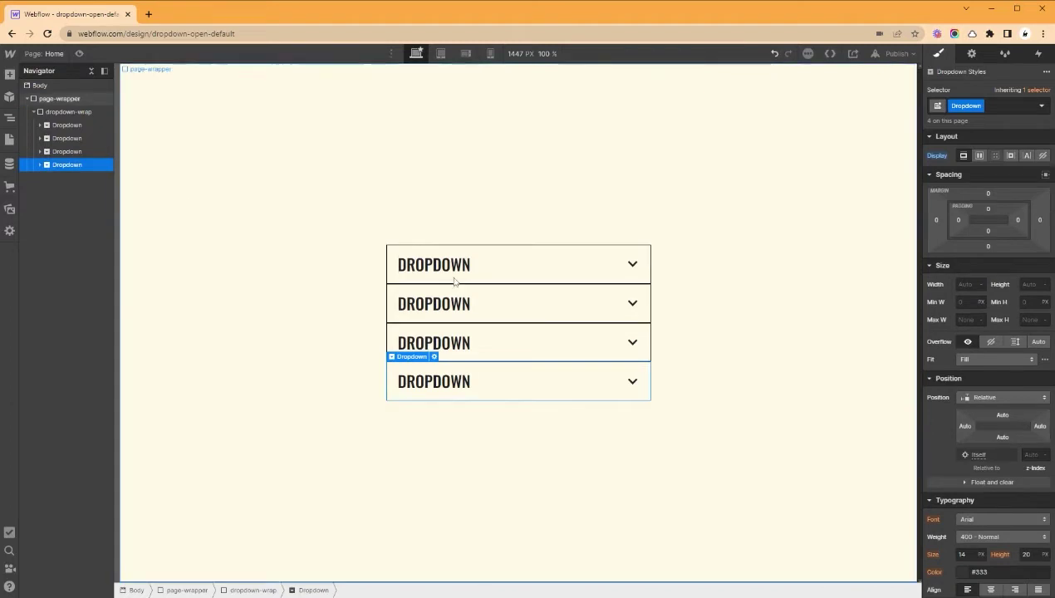
left_click(80, 54)
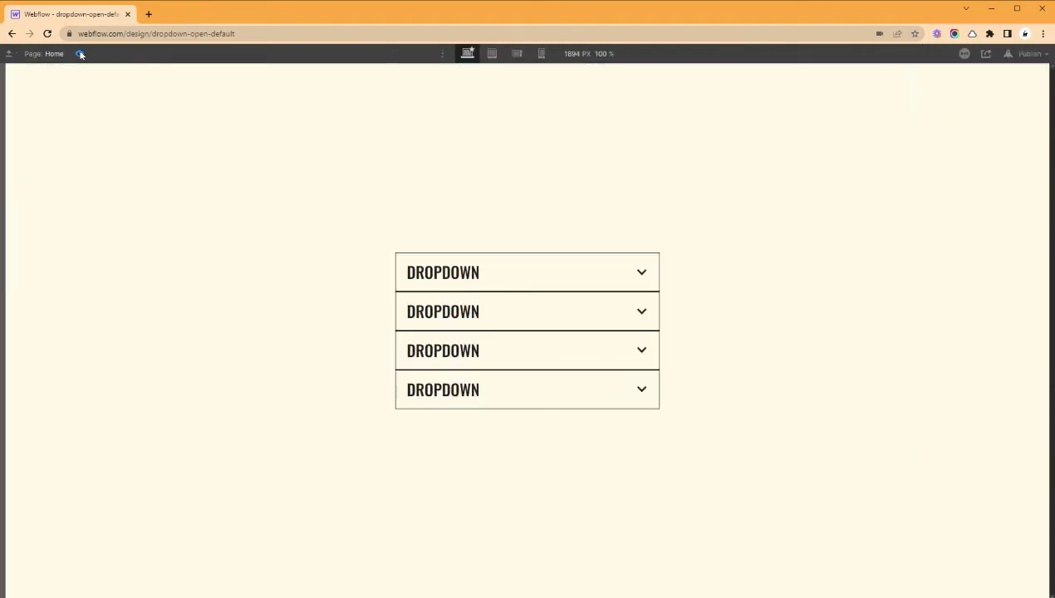
Open and close the first dropdown in preview, then return to the designer.
left_click(575, 283)
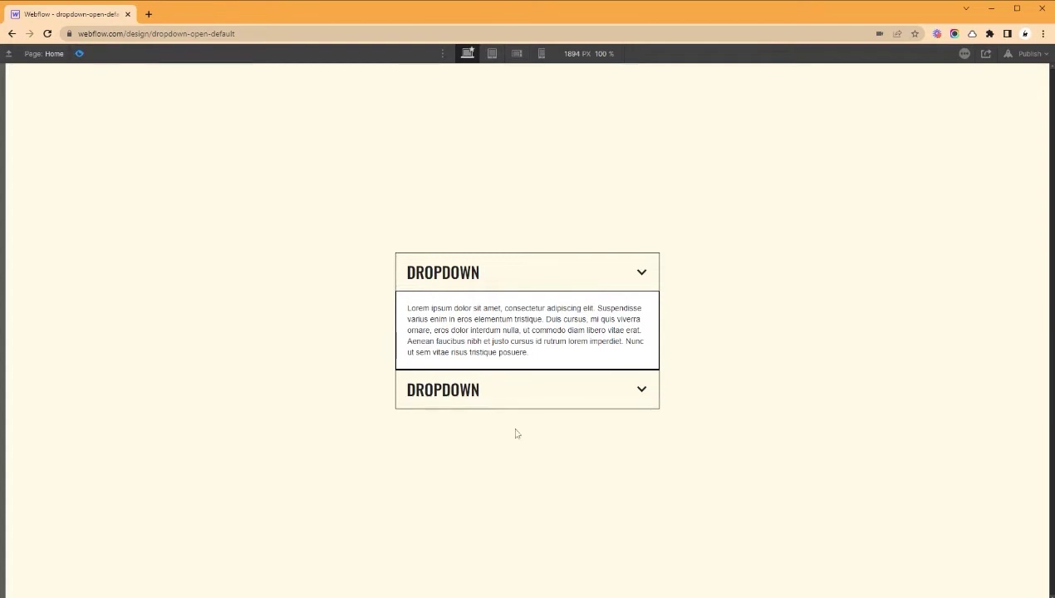
left_click(563, 267)
key("ctrl+shift+p")
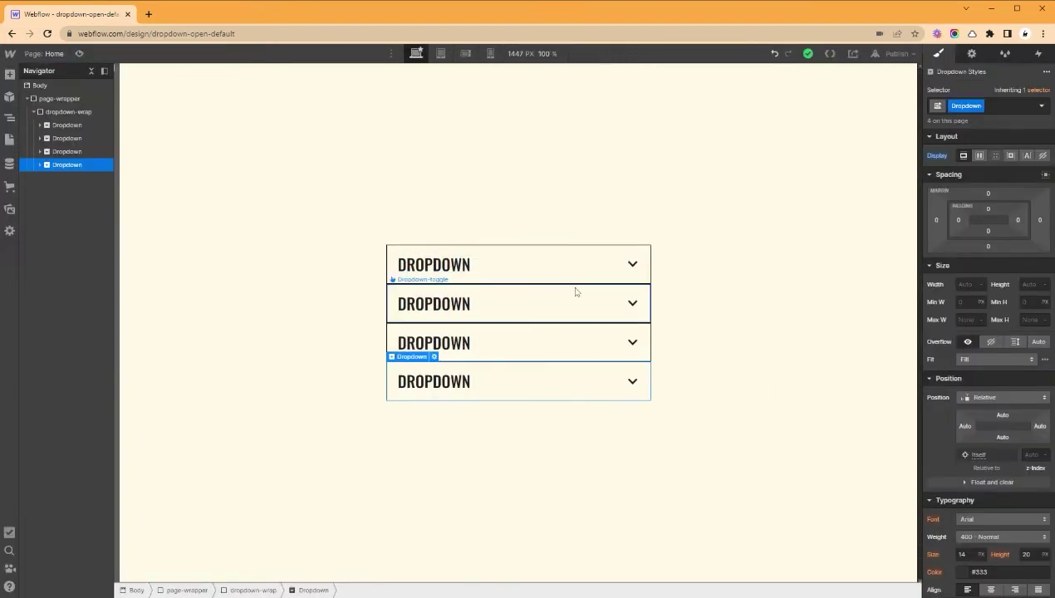
Set the first dropdown's toggle to Show its menu under Dropdown Settings.
left_click(565, 274)
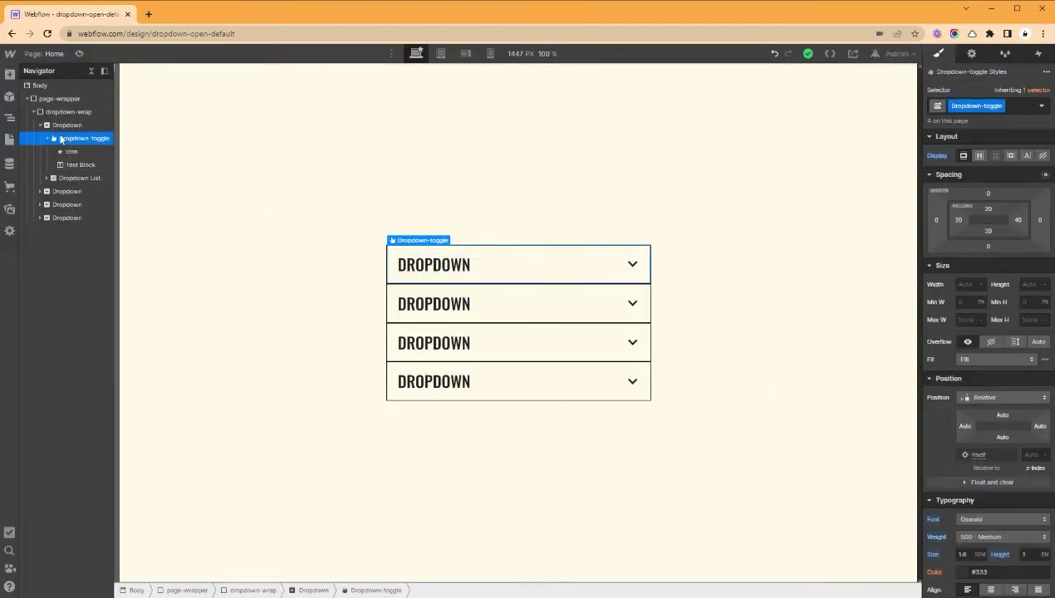
left_click(971, 54)
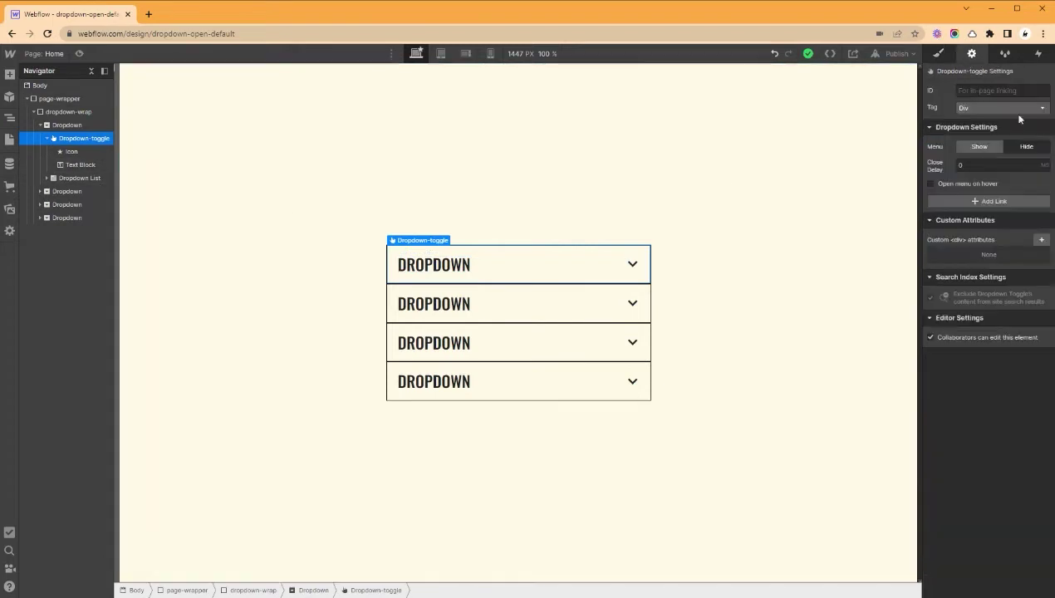
left_click(991, 154)
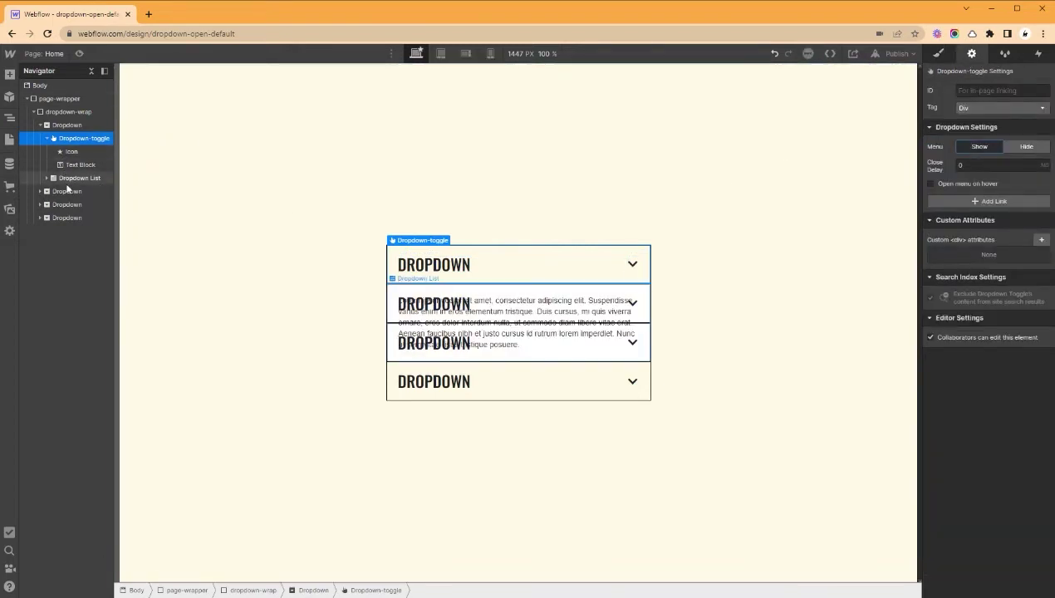
left_click(79, 177)
left_click(938, 54)
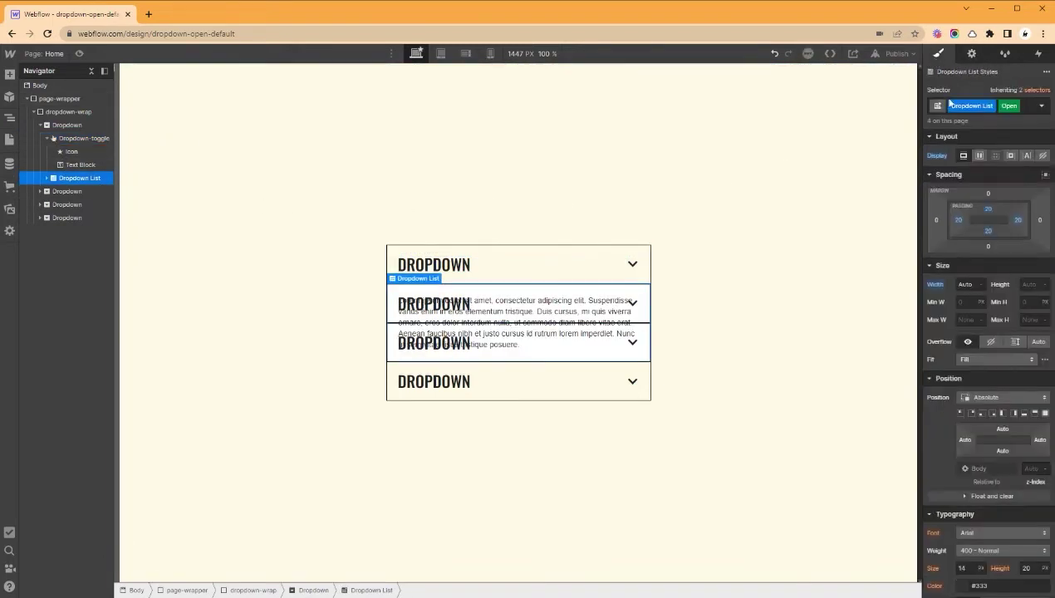
left_click(1001, 398)
left_click(980, 371)
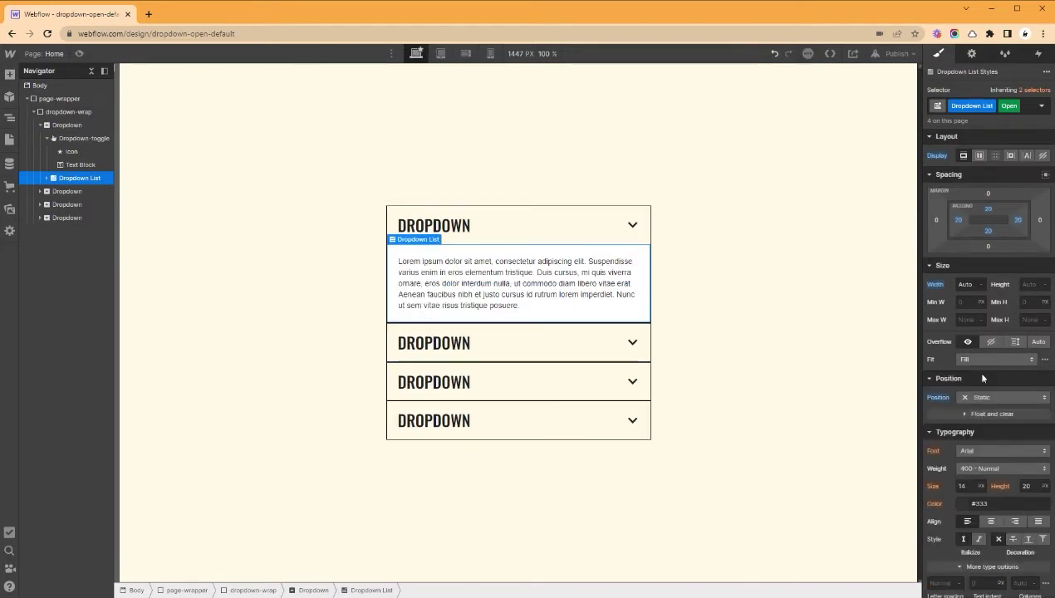
left_click(79, 53)
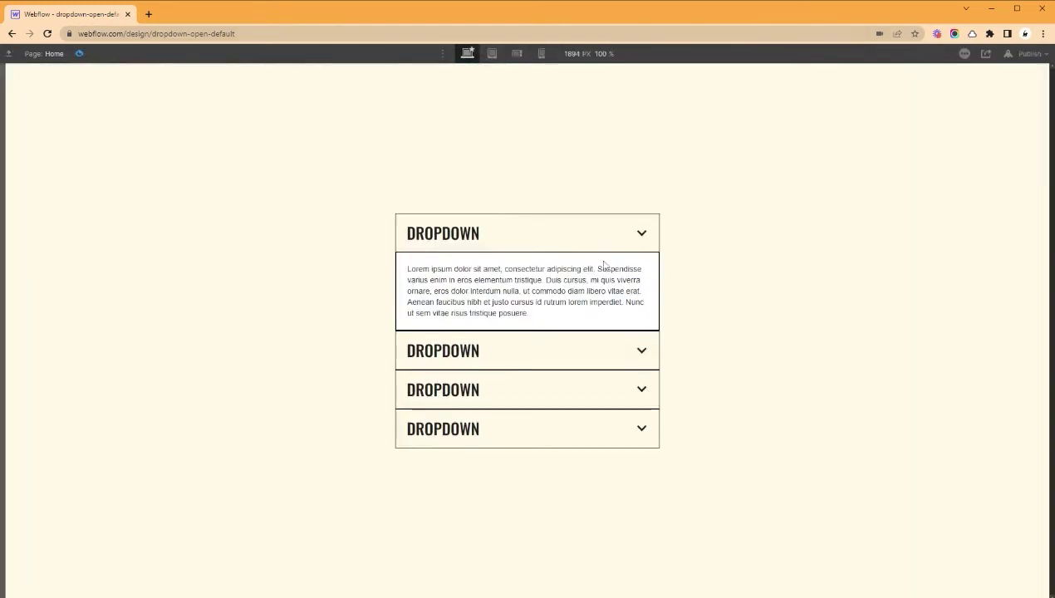
left_click(560, 361)
left_click(600, 428)
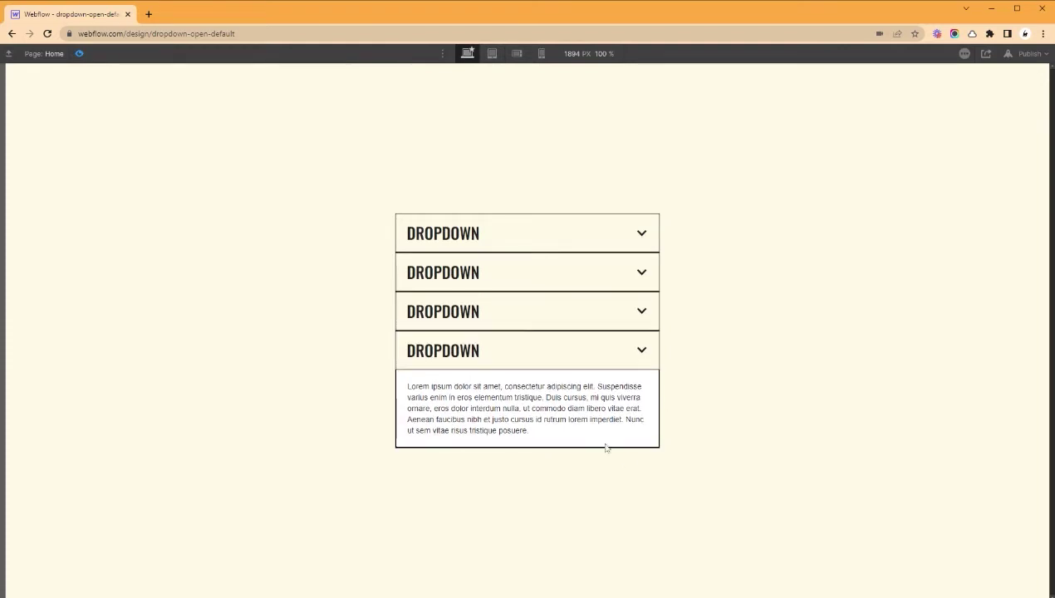
left_click(572, 346)
left_click(571, 284)
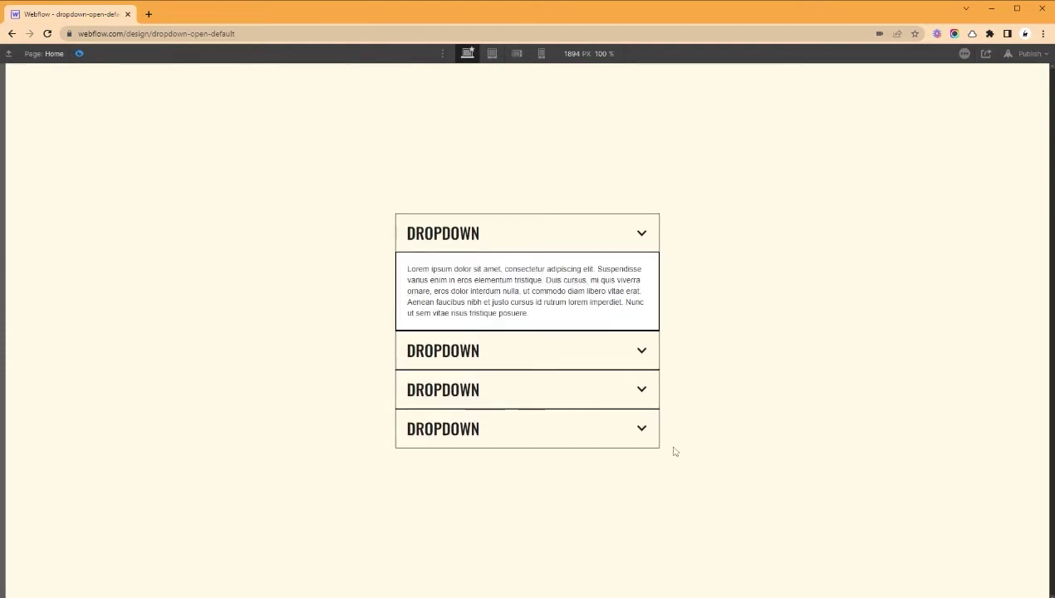
key("Escape")
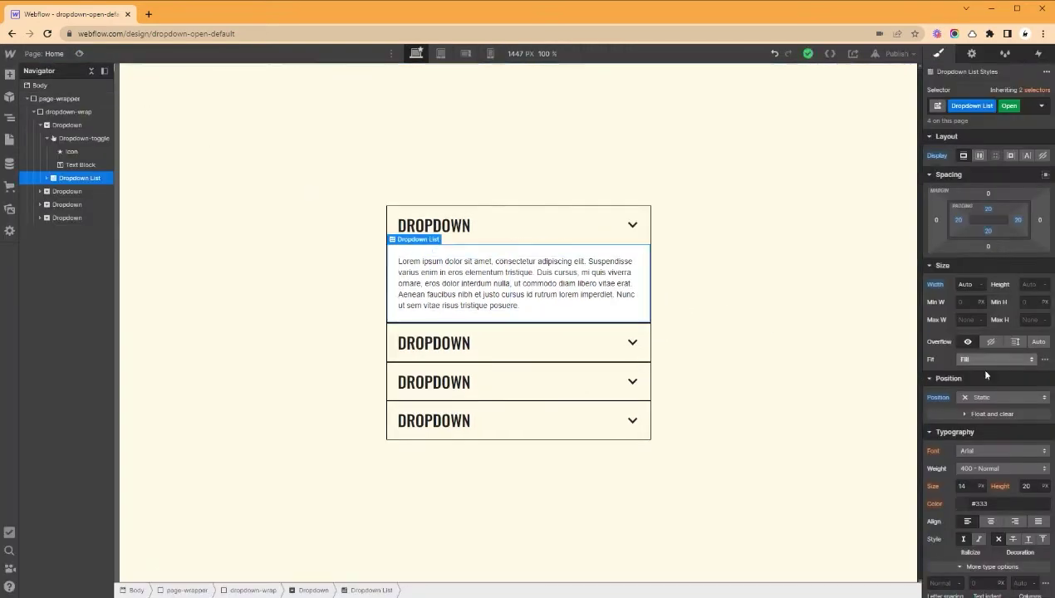
scroll(977, 367, "down", 5)
left_click(1010, 515)
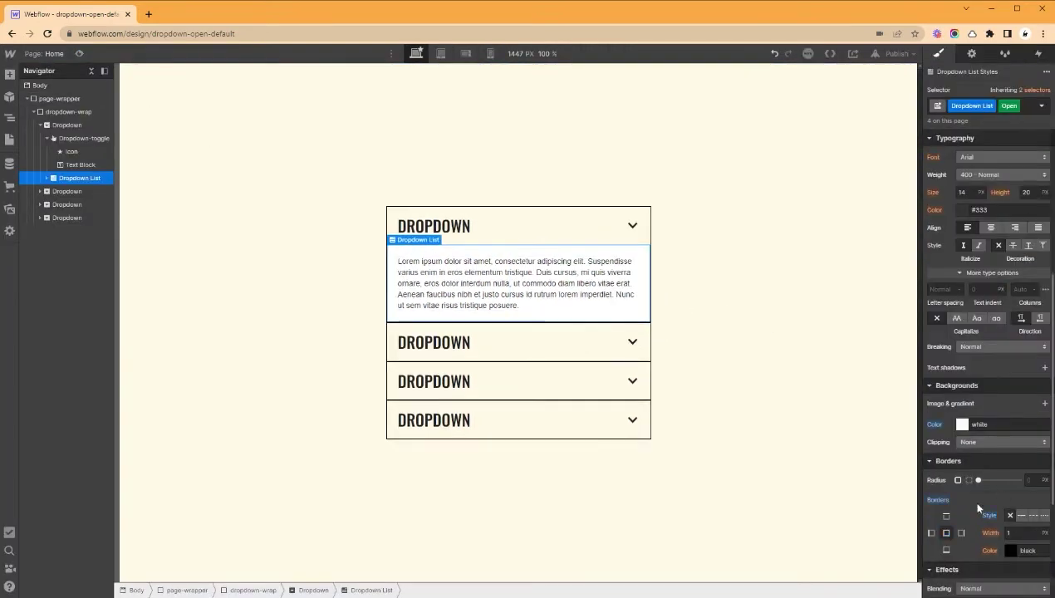
left_click(79, 53)
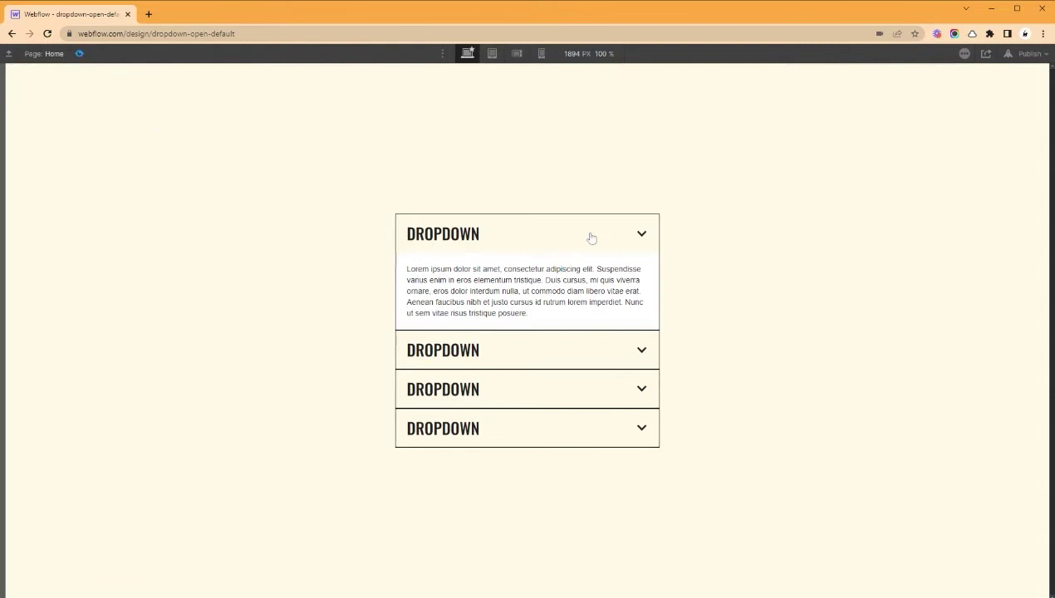
left_click(545, 349)
left_click(554, 387)
left_click(555, 430)
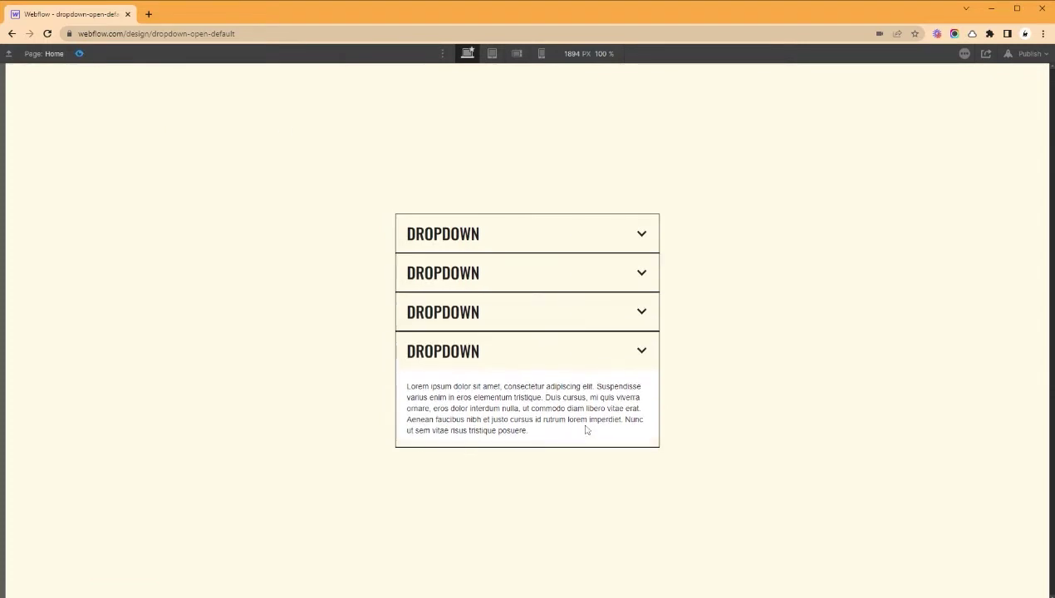
left_click(79, 53)
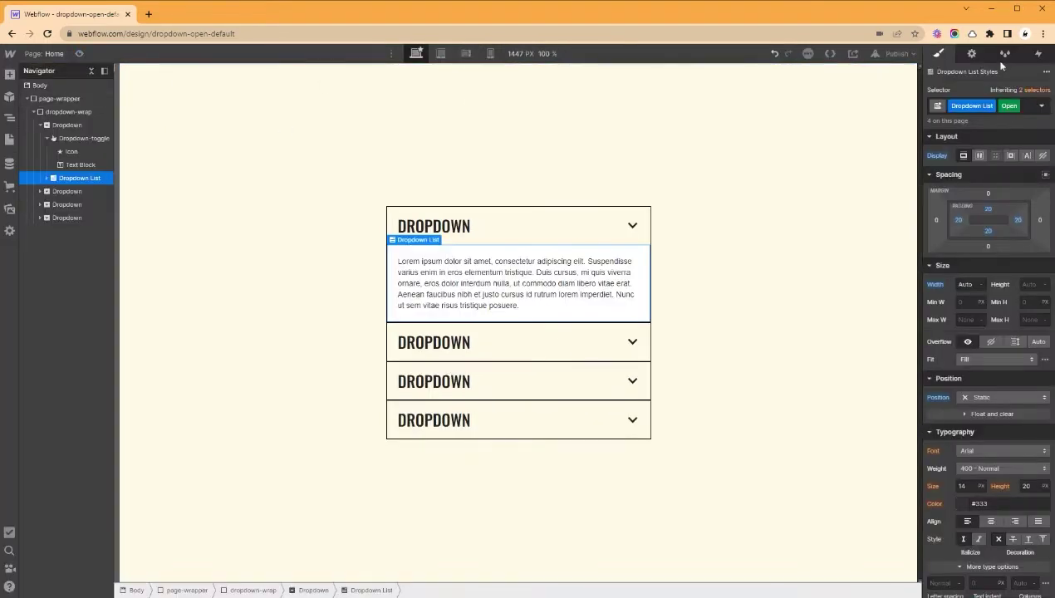
Set the first dropdown's menu to Hide, then back to Show in Settings.
left_click(971, 54)
left_click(1026, 147)
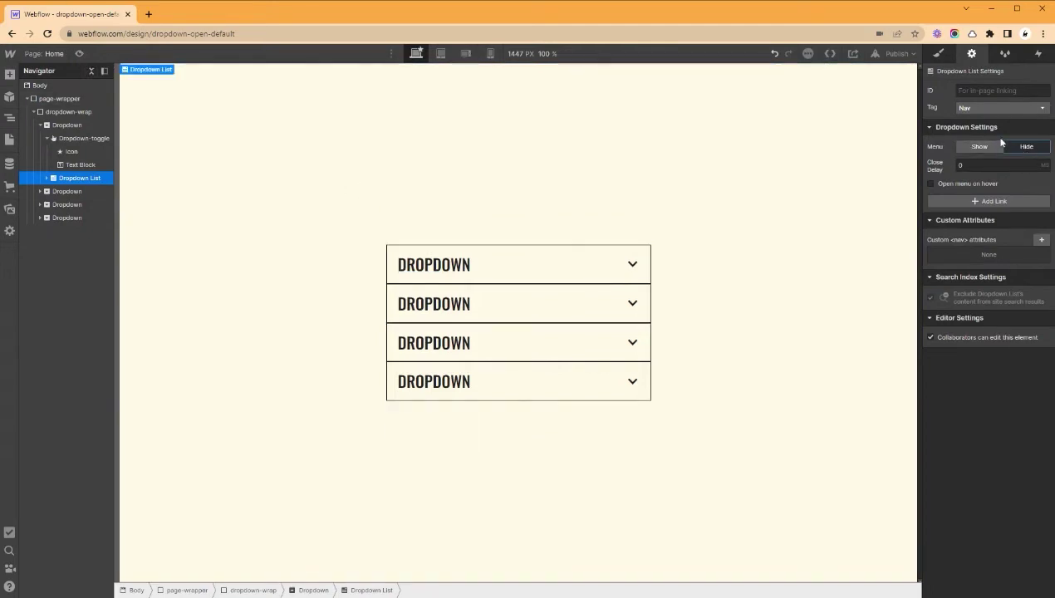
left_click(607, 274)
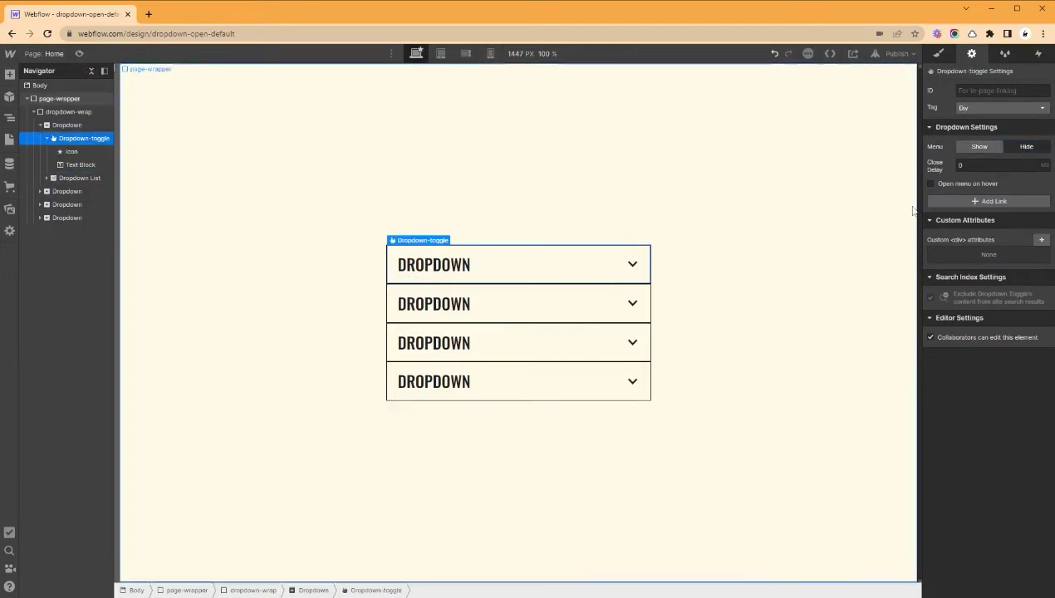
left_click(980, 147)
Publish the site to the selected webflow.io domain and open the live page.
left_click(896, 53)
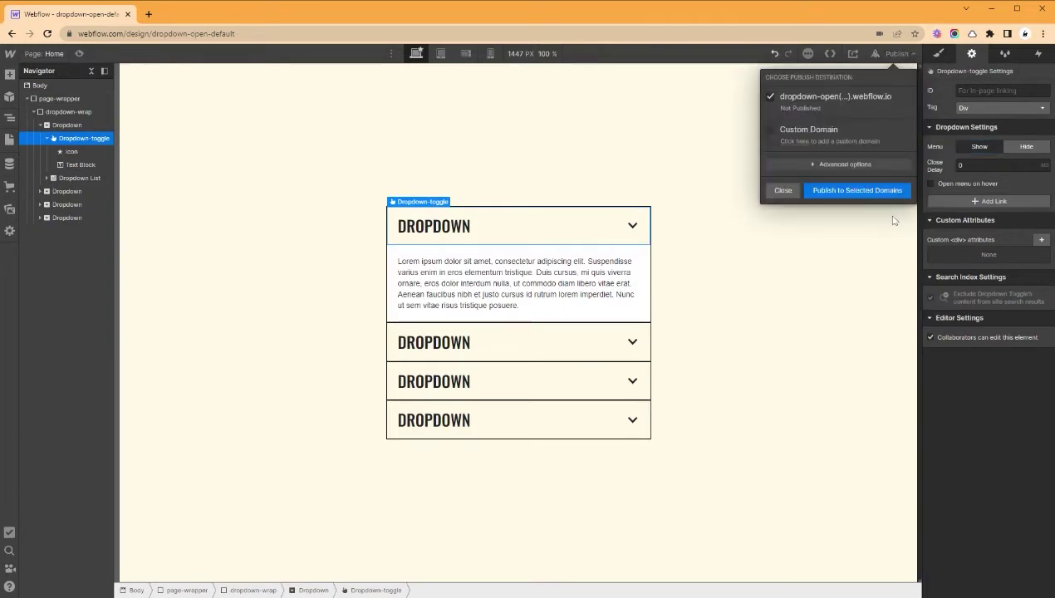
left_click(855, 193)
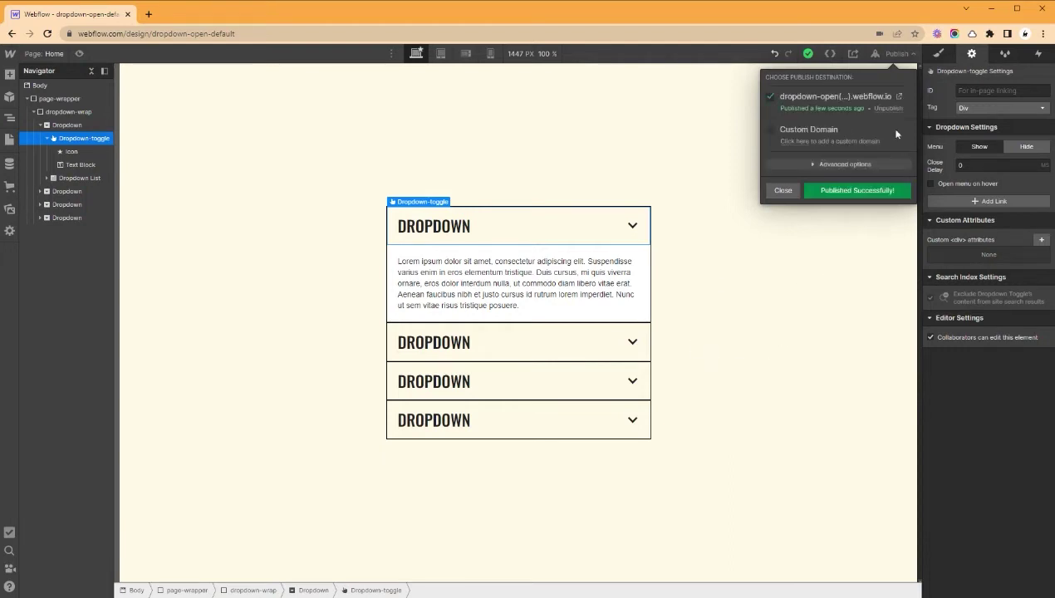
left_click(899, 97)
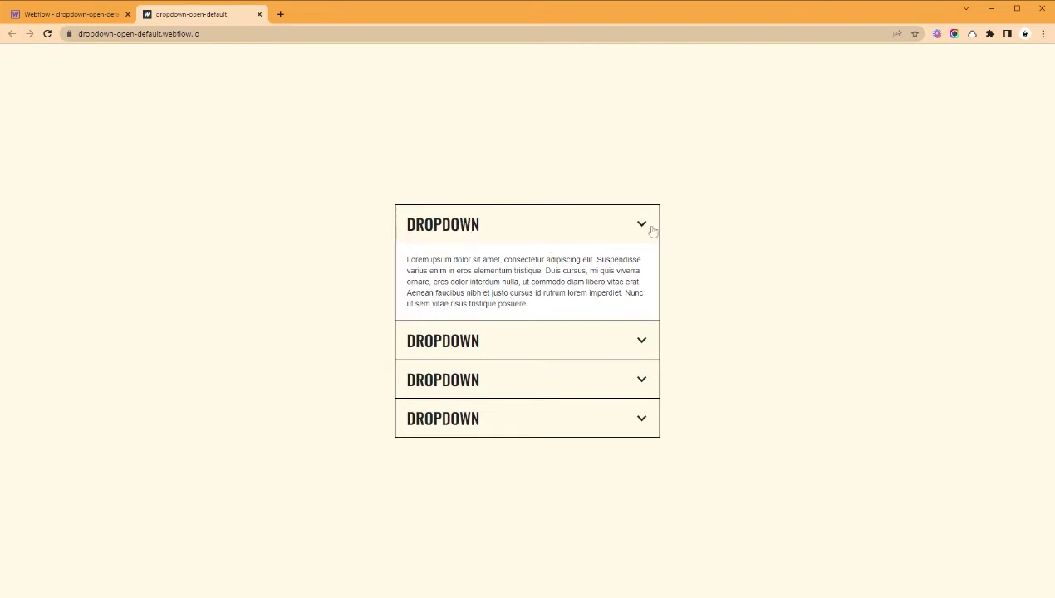
Return to the Designer tab, close the publish panel, and collapse the first Dropdown's tree.
left_click(91, 15)
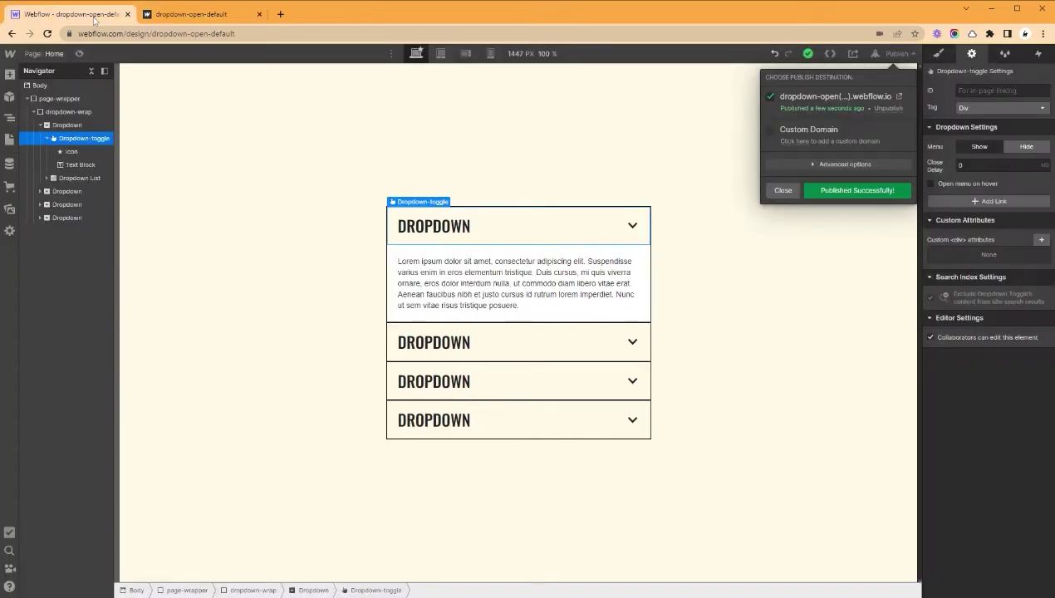
left_click(353, 313)
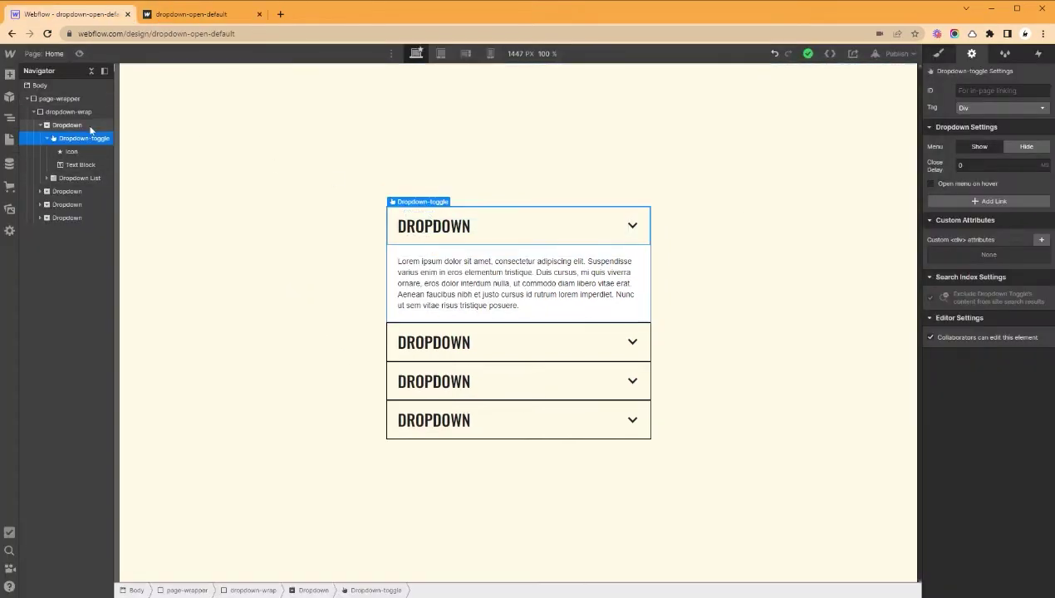
left_click(43, 125)
left_click(83, 125)
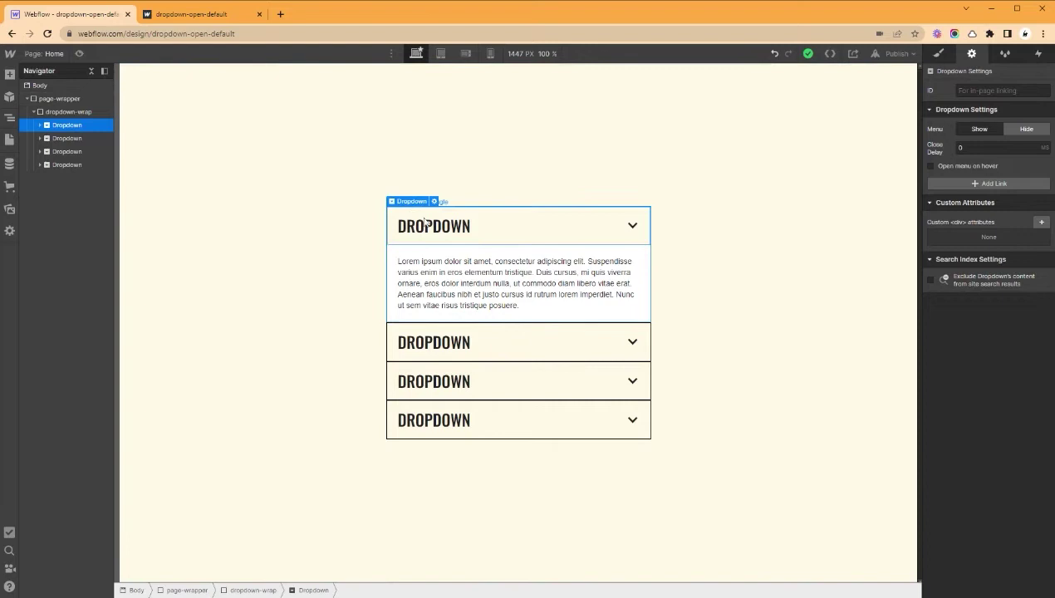
Give the first Dropdown-toggle the ID toggle-1 in Settings.
left_click(475, 246)
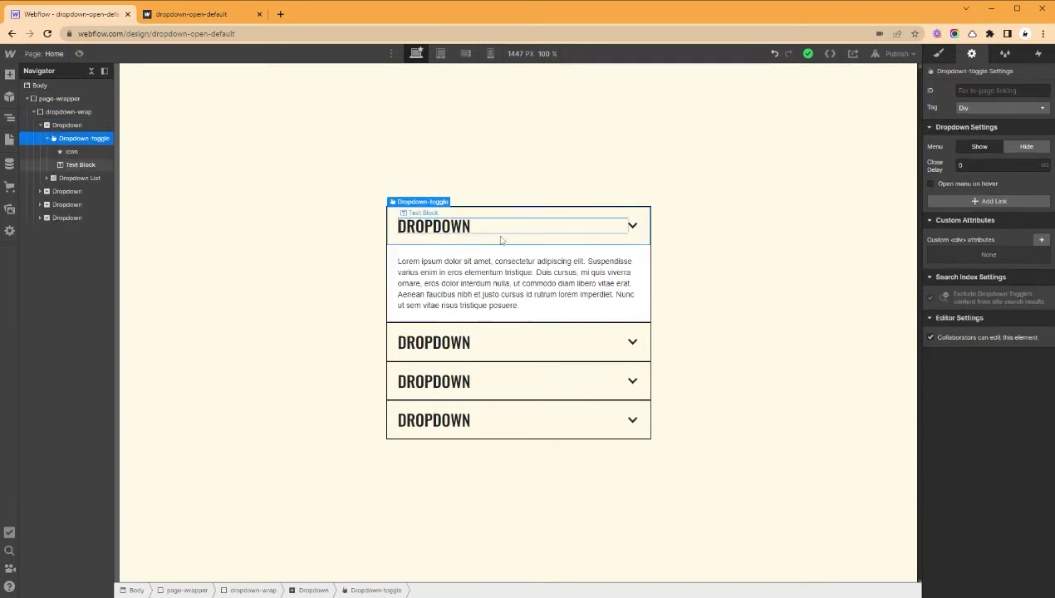
left_click(1002, 89)
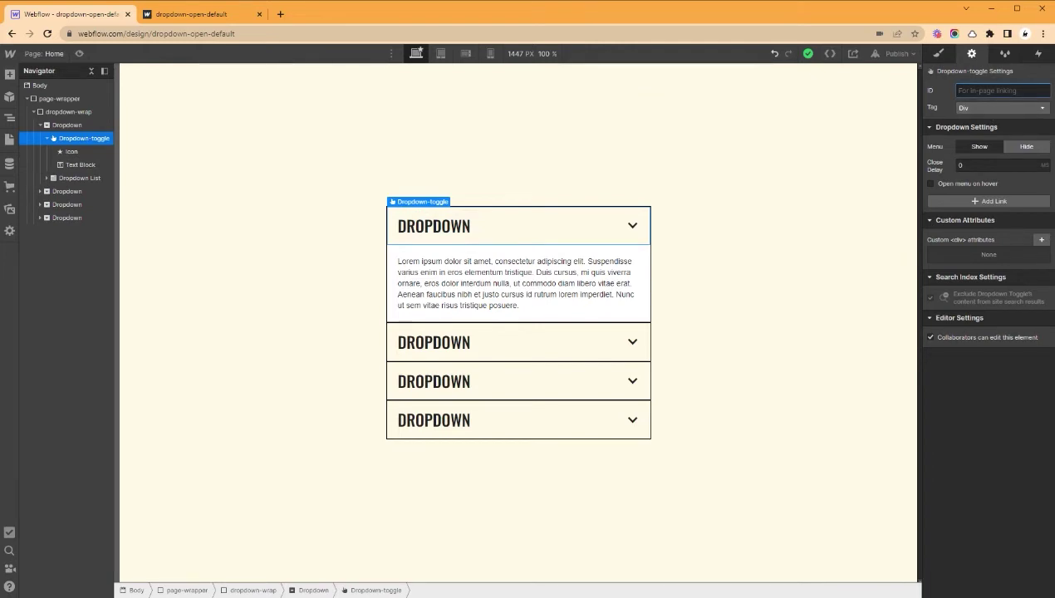
type("toggle-1")
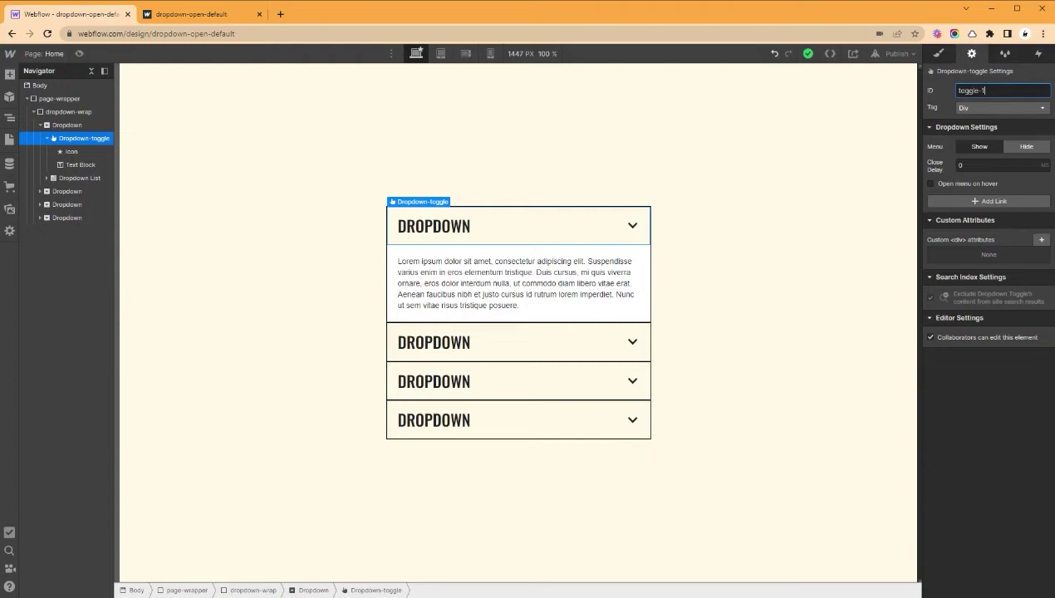
Enter dropdown-list-1 as the Dropdown List's ID, then reselect the toggle and list.
left_click(84, 180)
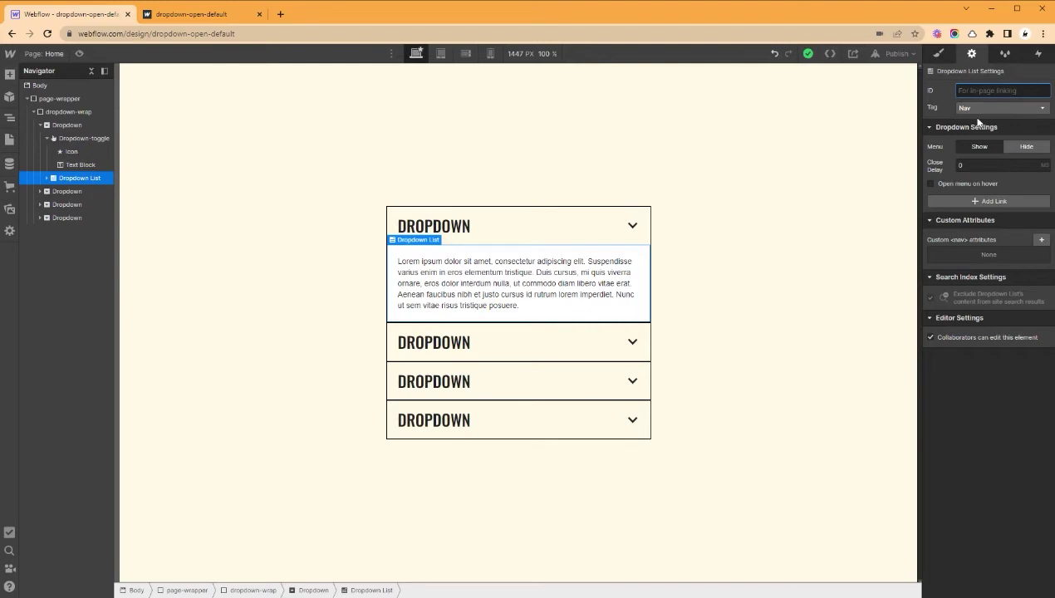
type("dropdown-list-1")
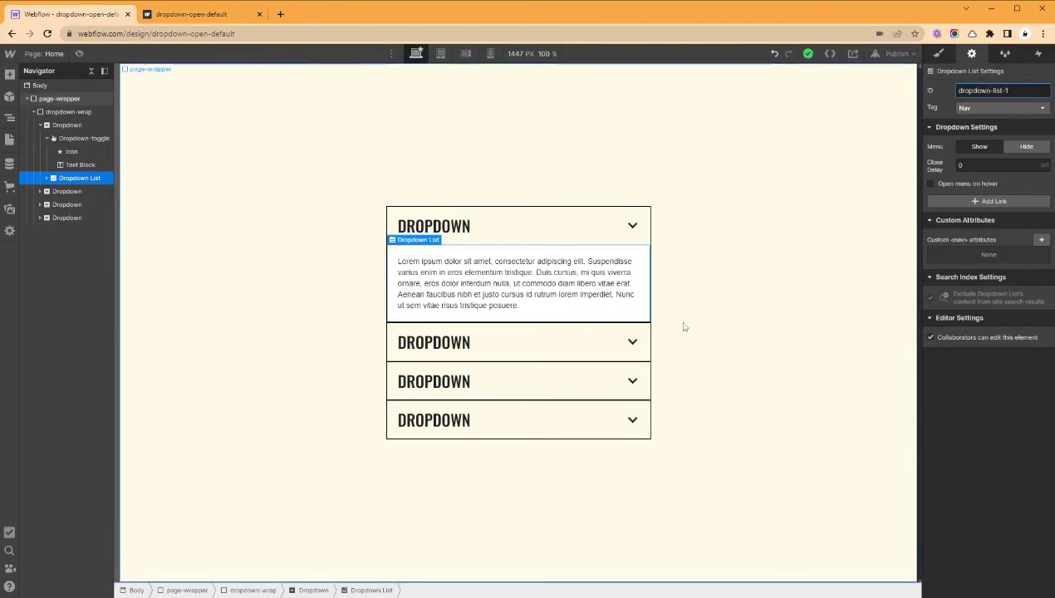
left_click(73, 139)
left_click(96, 180)
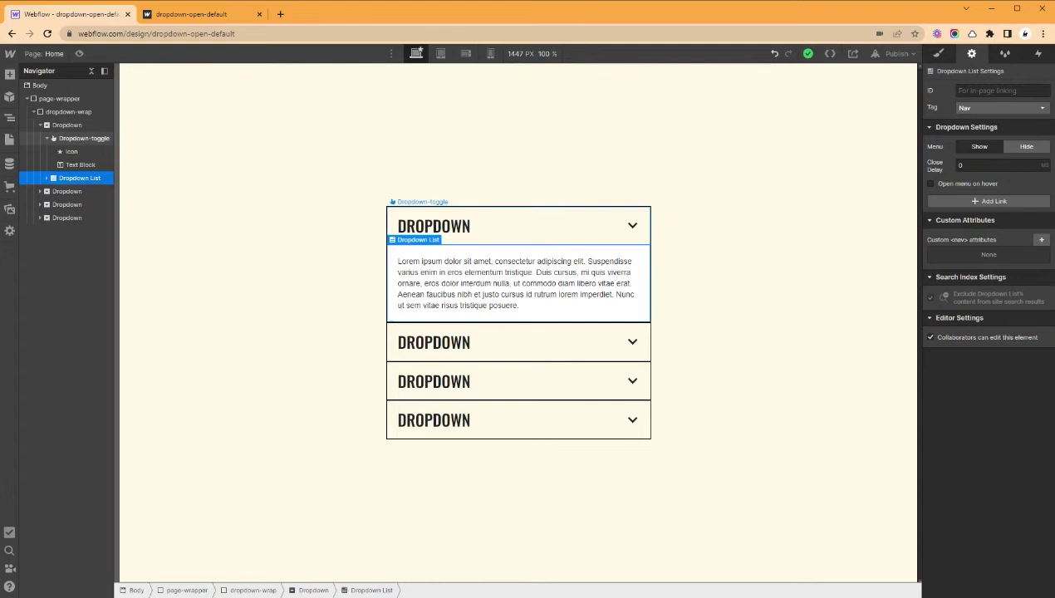
Review the Style properties of dropdown-wrap and then the first Dropdown-toggle.
left_click(76, 126)
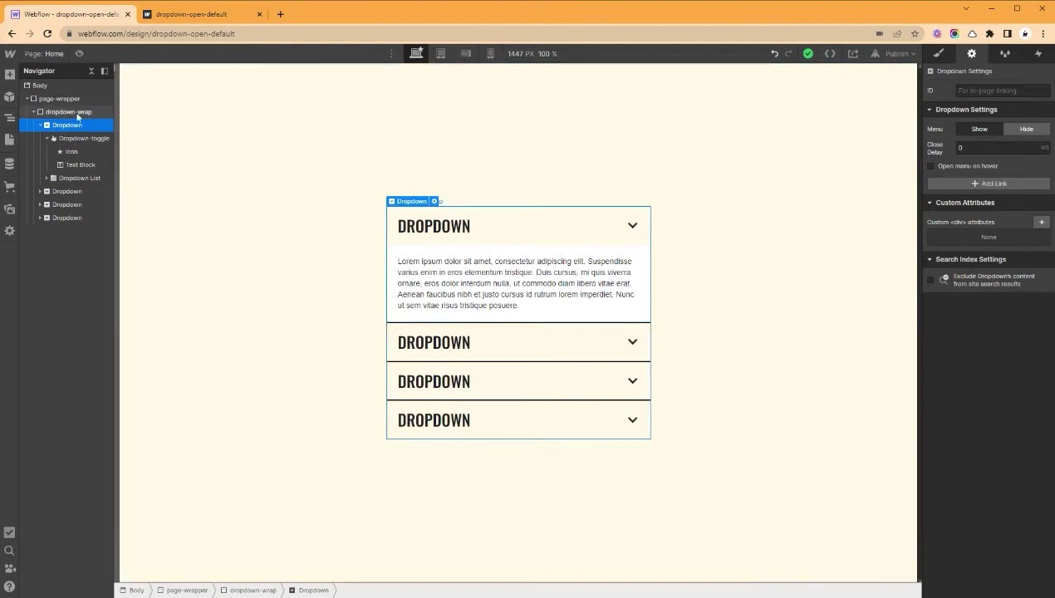
left_click(73, 112)
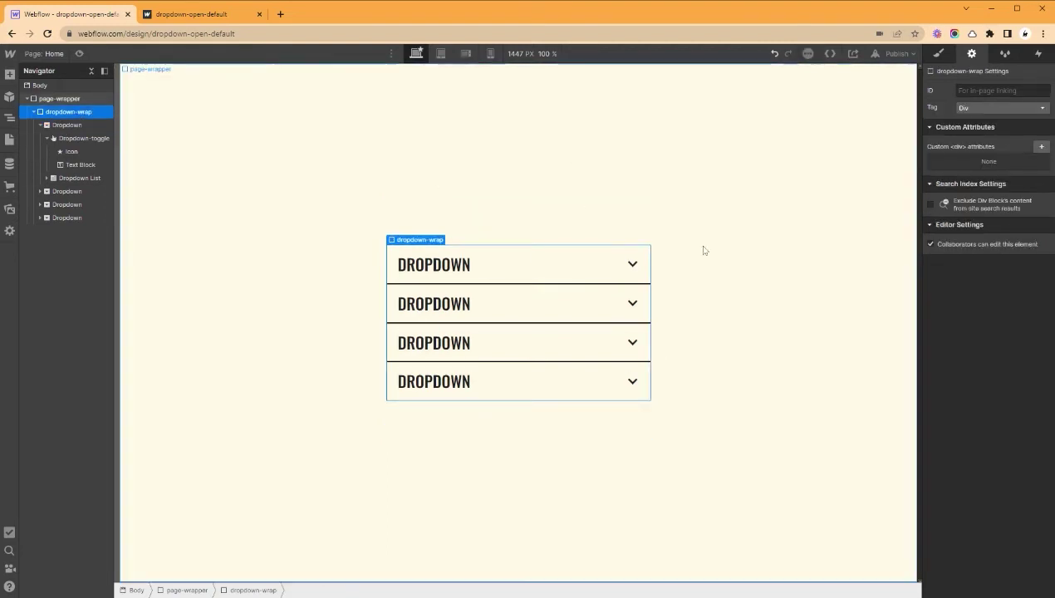
left_click(939, 54)
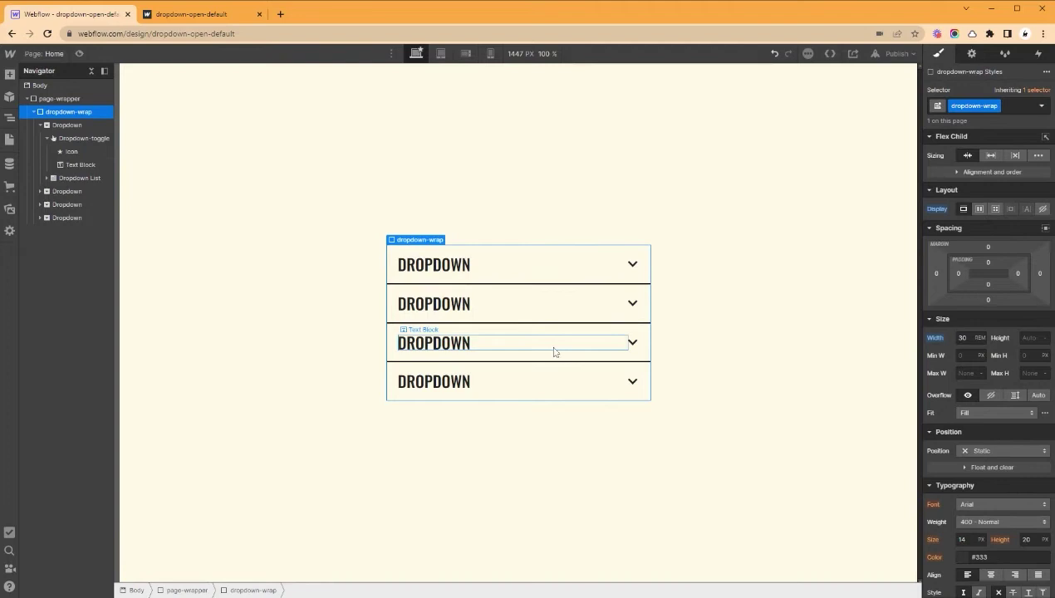
left_click(635, 280)
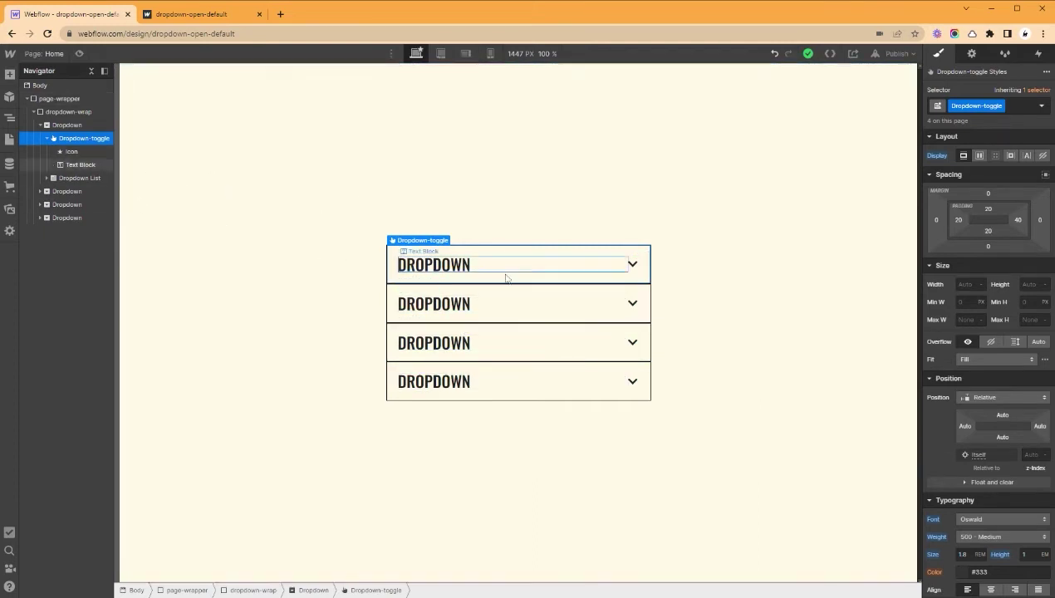
Open the Home page settings and scroll to Custom Code, zooming the browser in.
left_click(9, 139)
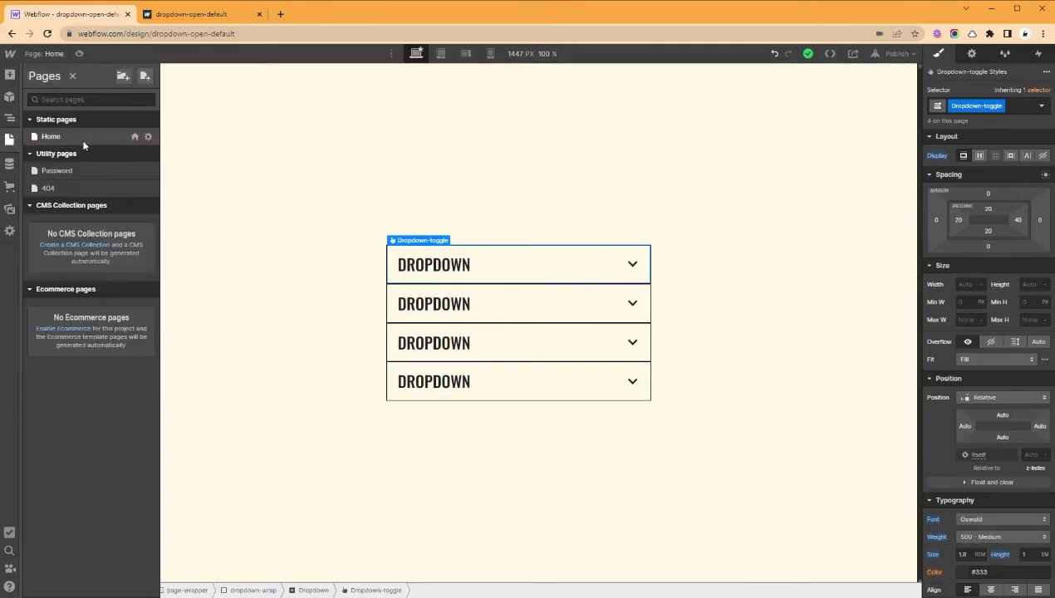
left_click(148, 136)
scroll(330, 293, "down", 6)
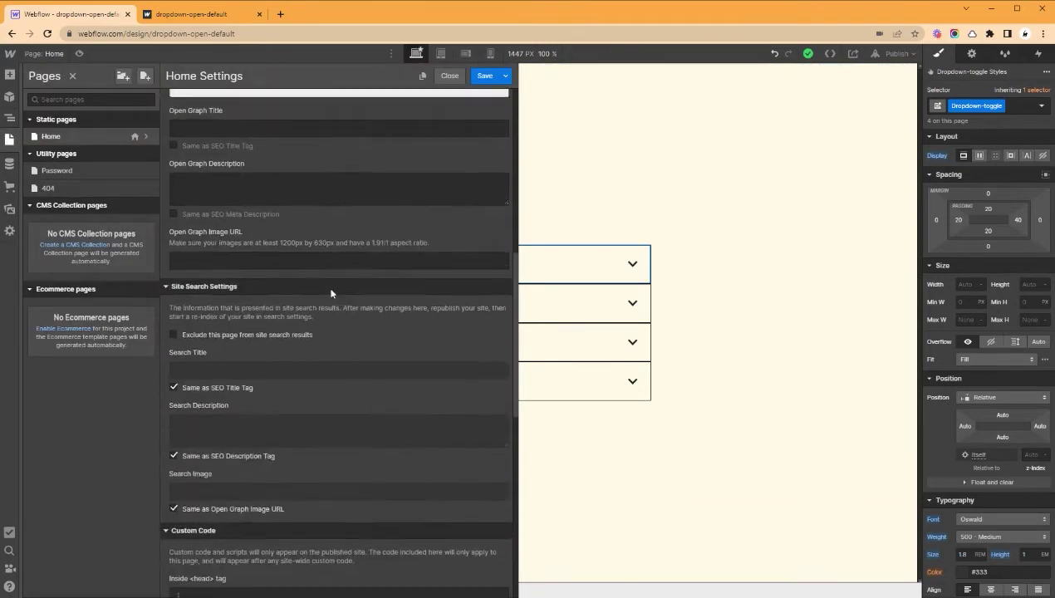
scroll(331, 293, "down", 8)
key("ctrl+plus")
key("ctrl+plus")
key("ctrl+plus")
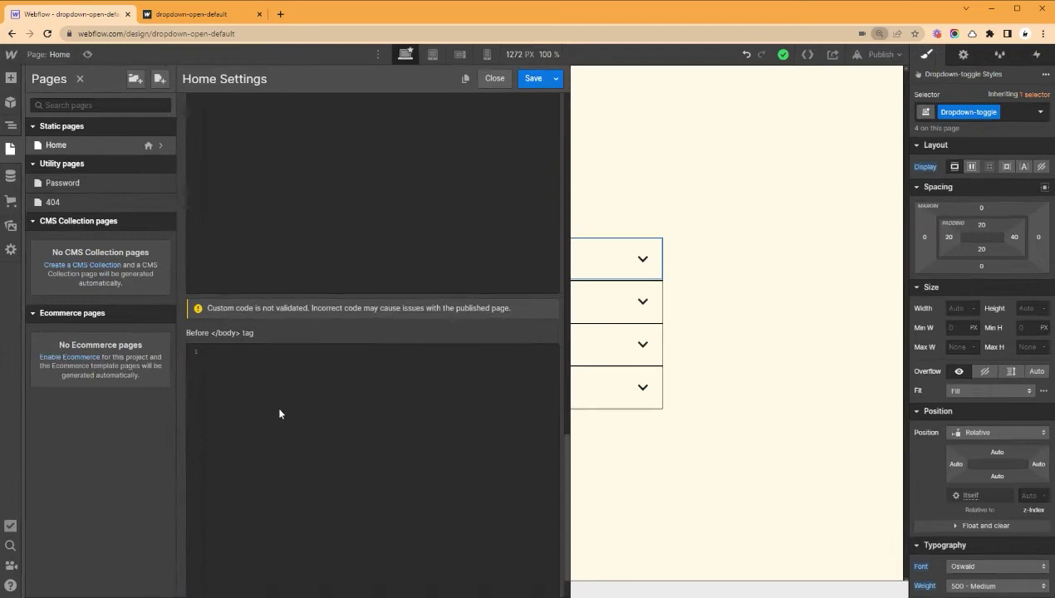
scroll(349, 423, "down", 1)
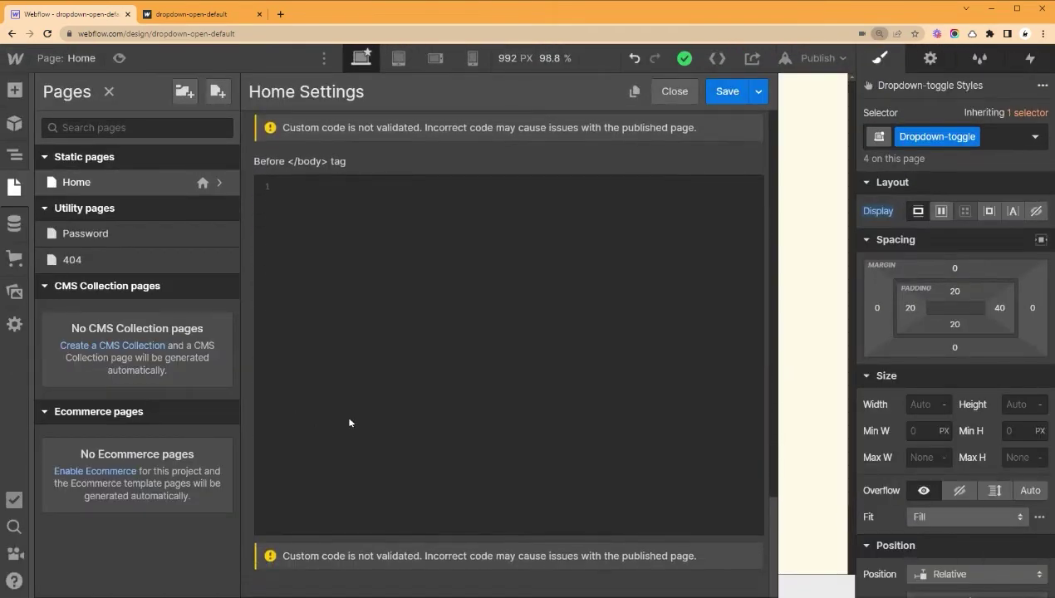
Before </body>, write a script with $(document).ready adding 'w--open' to #toggle-1.
left_click(441, 243)
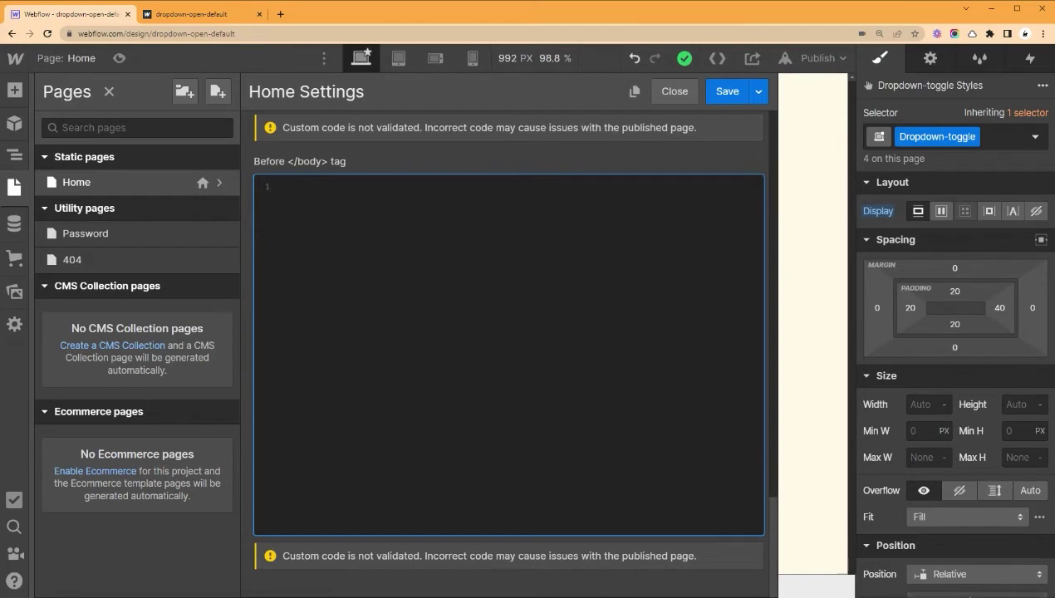
type("<script></script>")
key("Return")
key("Return")
key("Return")
key("Return")
type("$(")
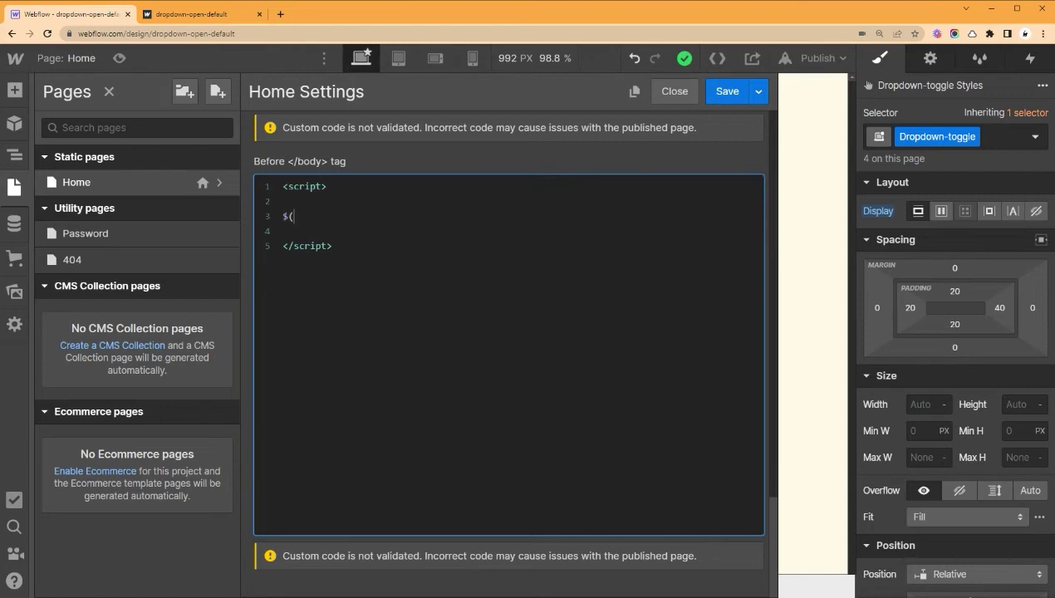
type("document).ready(func")
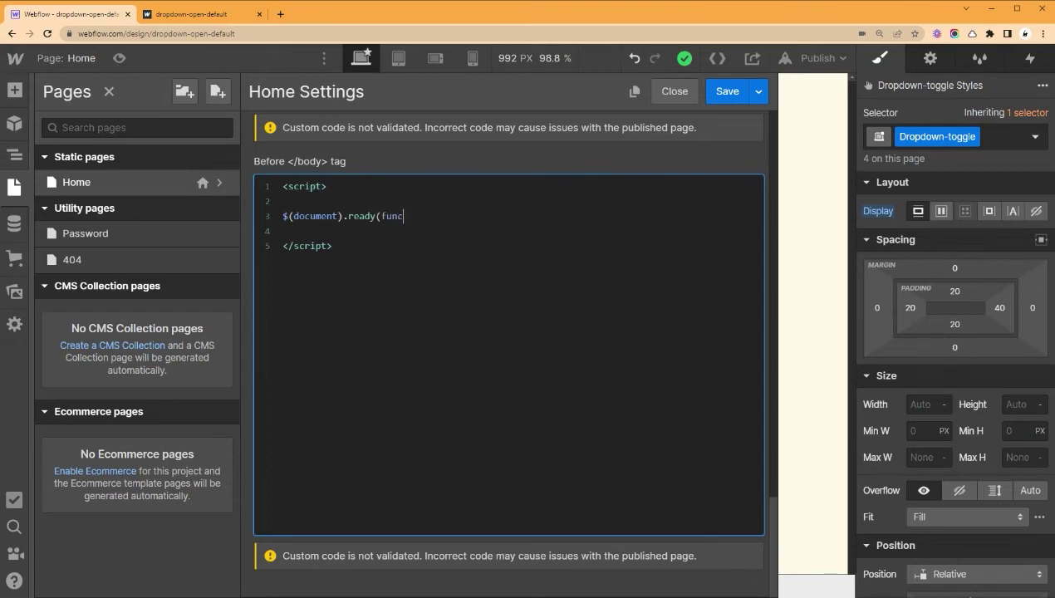
type("tion() {")
key("Return")
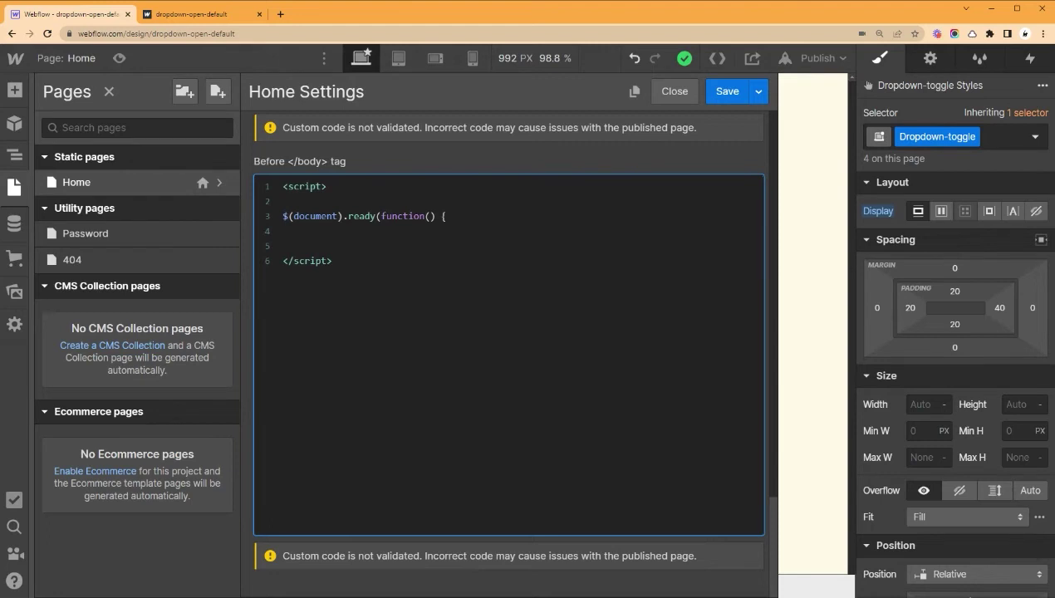
key("Return")
key("Return")
key("Return")
type("}")
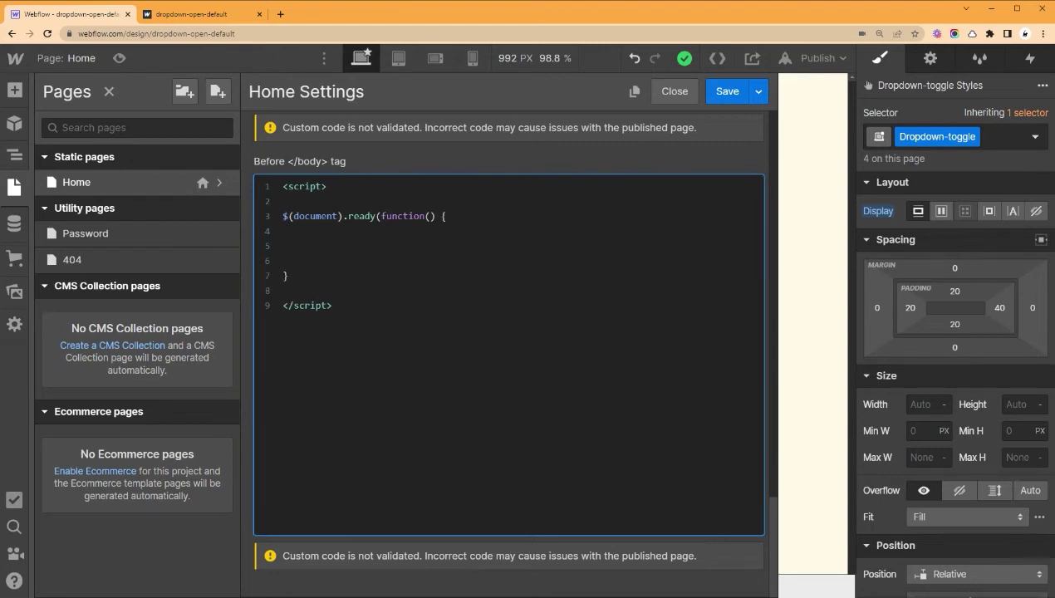
type("$('#toggle-1'.addClas")
key("BackSpace")
key("BackSpace")
key("BackSpace")
type("la")
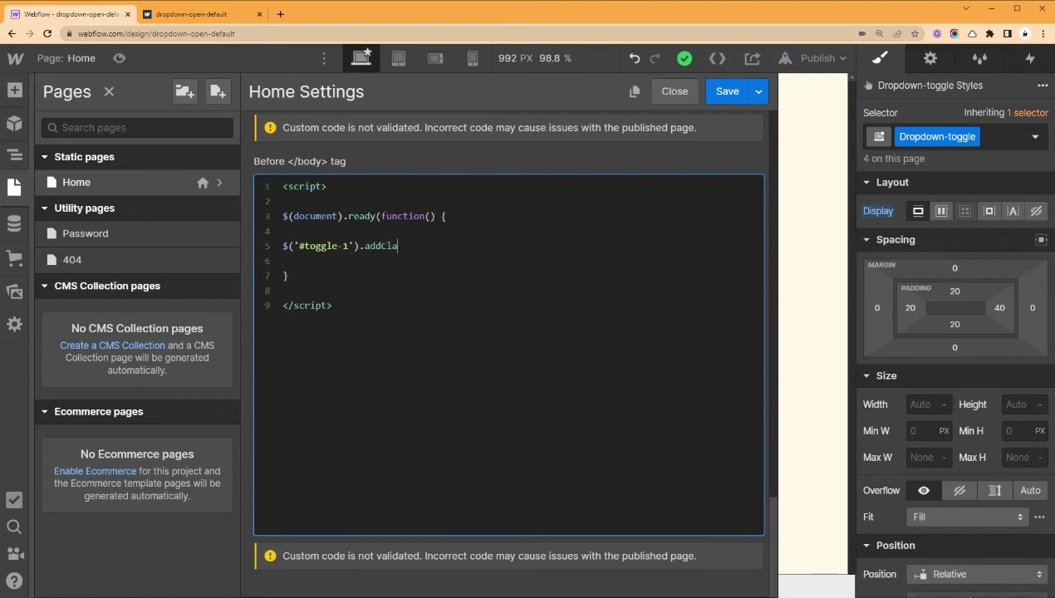
type("ss('w--open');")
left_click(209, 18)
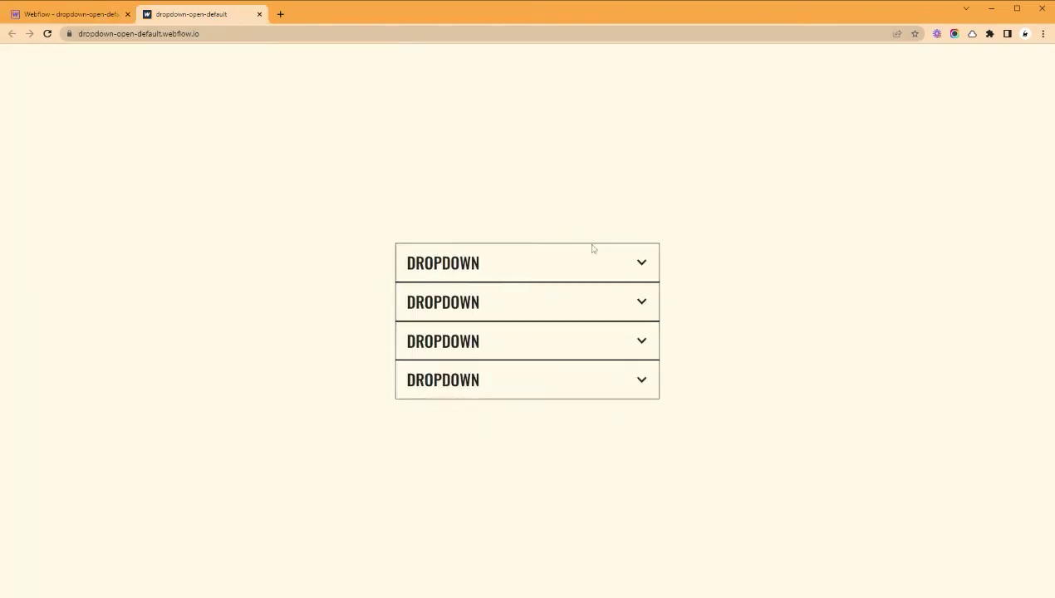
left_click(575, 268)
left_click(500, 222)
key("ctrl+shift+c")
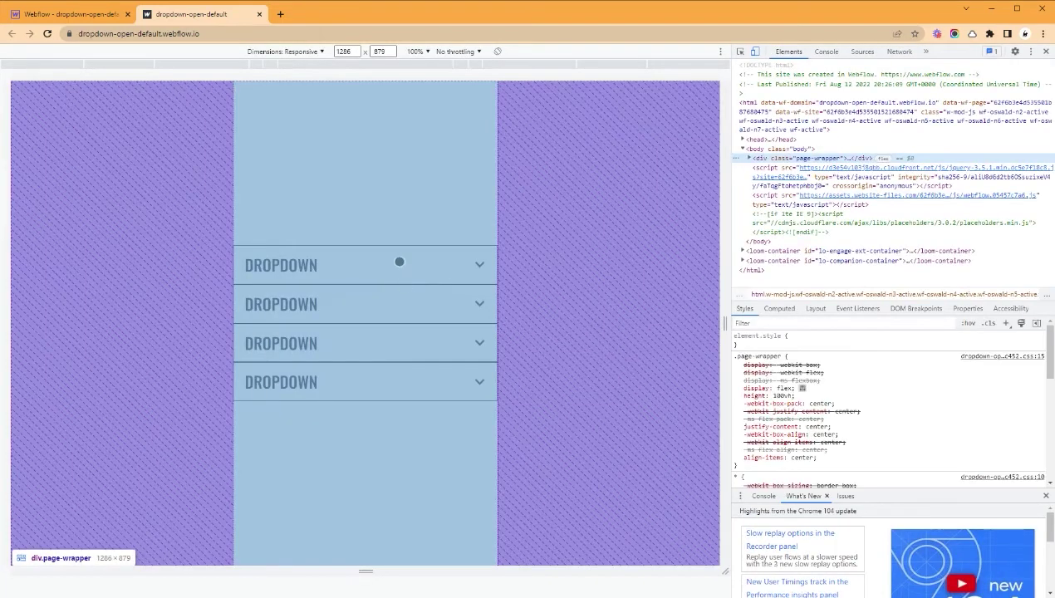
left_click(562, 280)
left_click(414, 229)
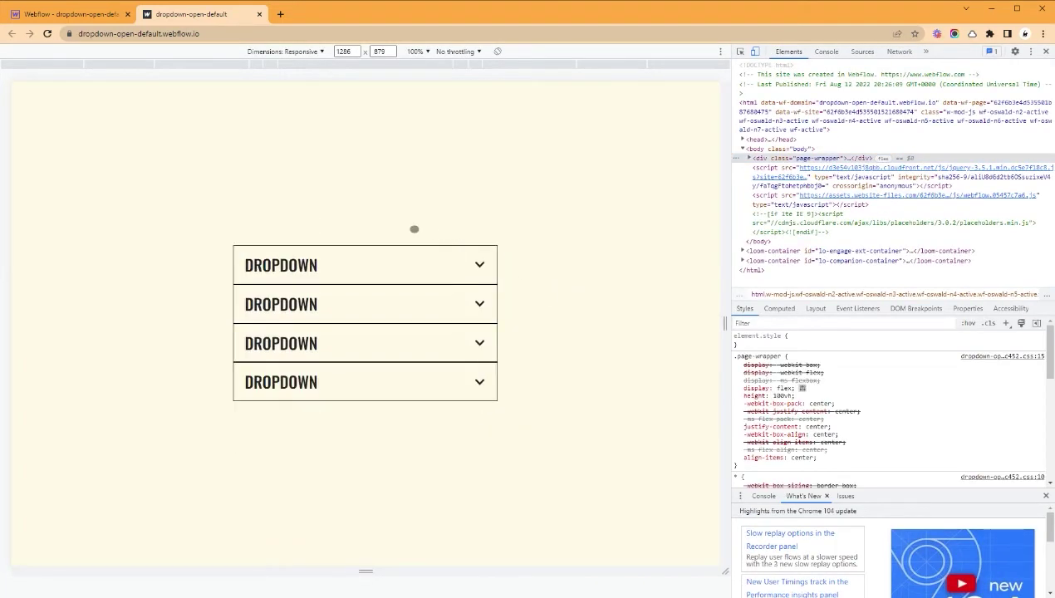
key("ctrl+shift+c")
left_click(384, 275)
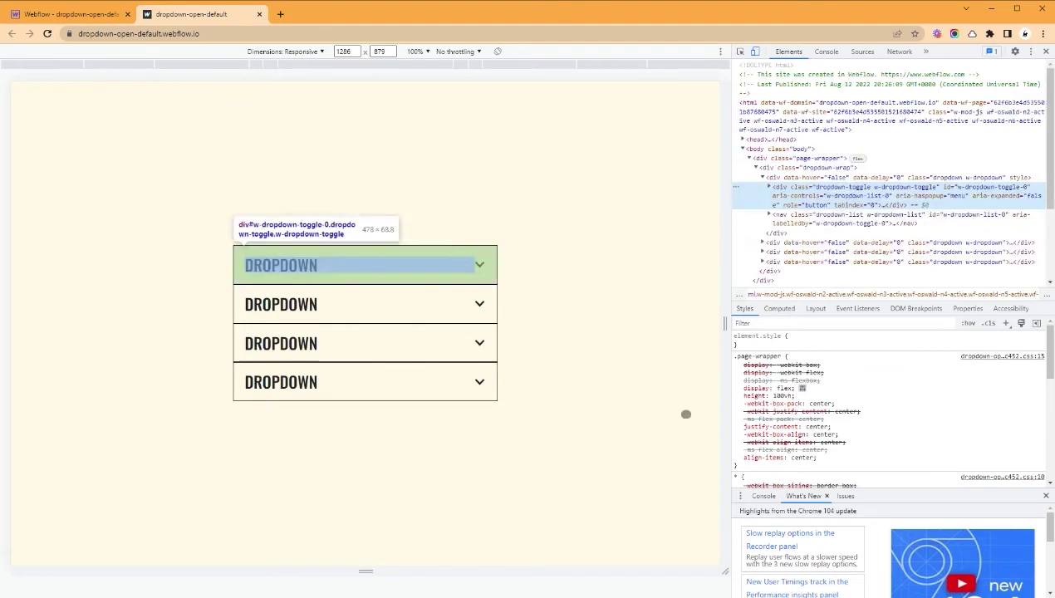
left_click(379, 264)
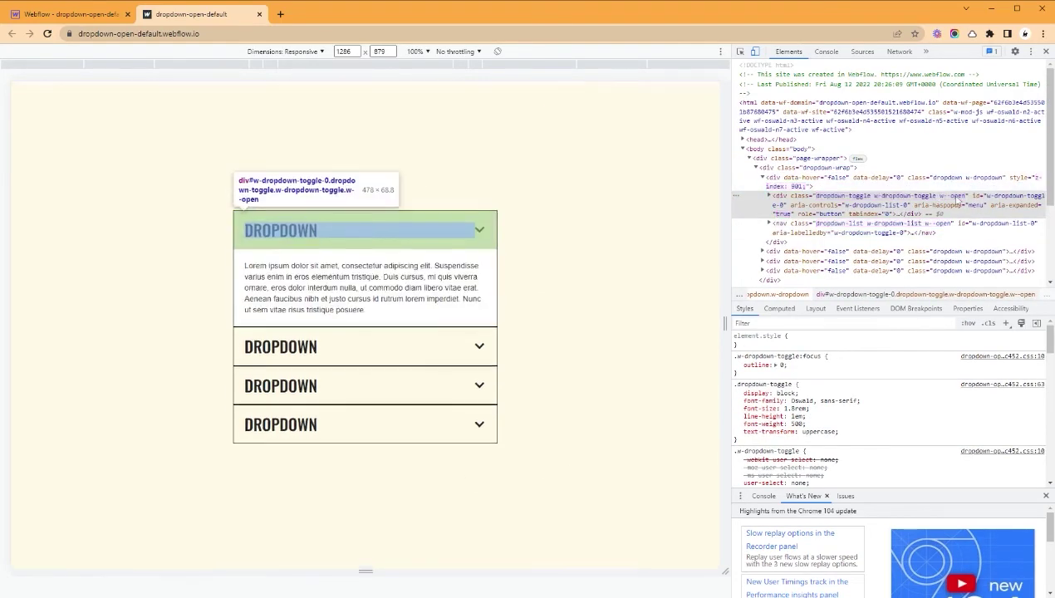
key("ctrl+plus")
key("ctrl+plus")
key("ctrl+plus")
key("ctrl+0")
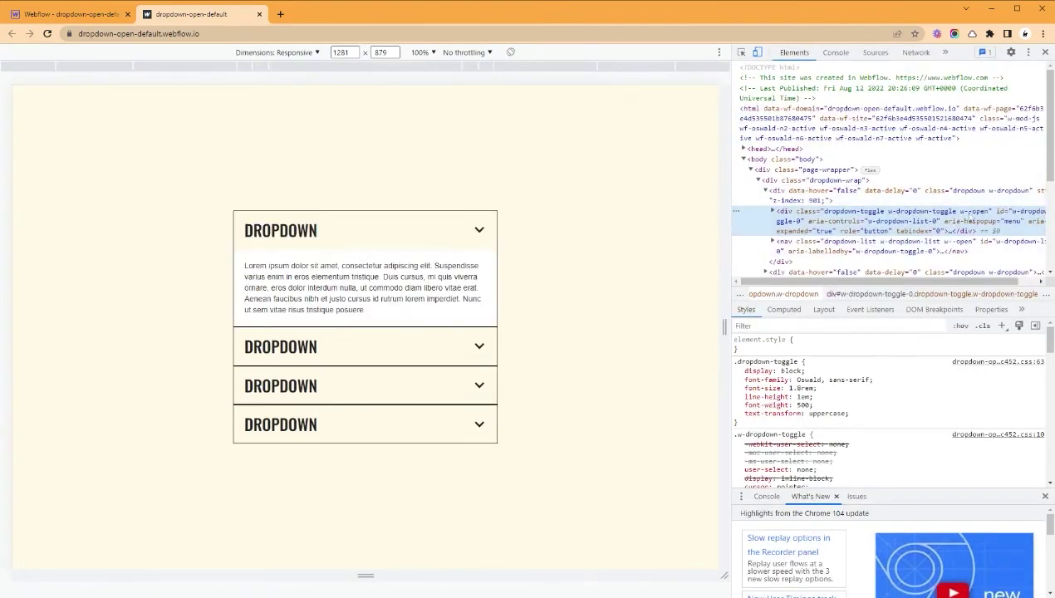
left_click(385, 231)
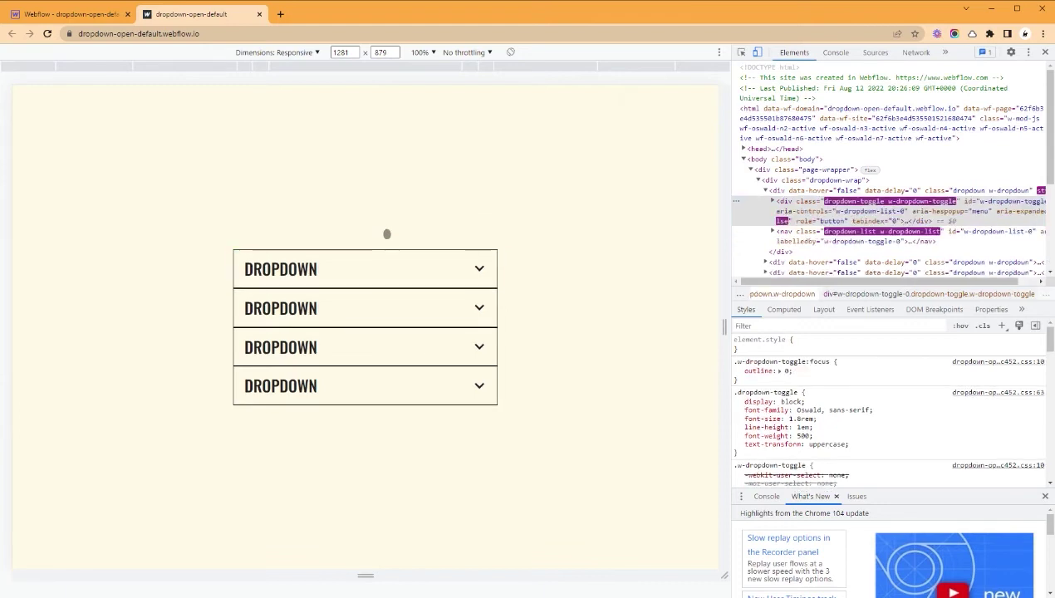
left_click(435, 271)
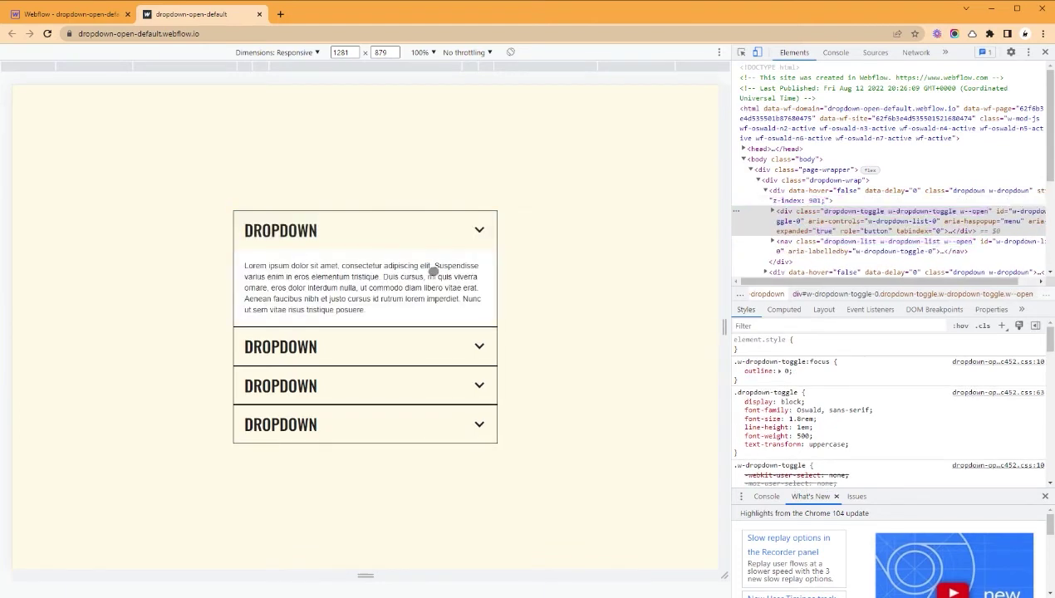
left_click(410, 236)
left_click(398, 274)
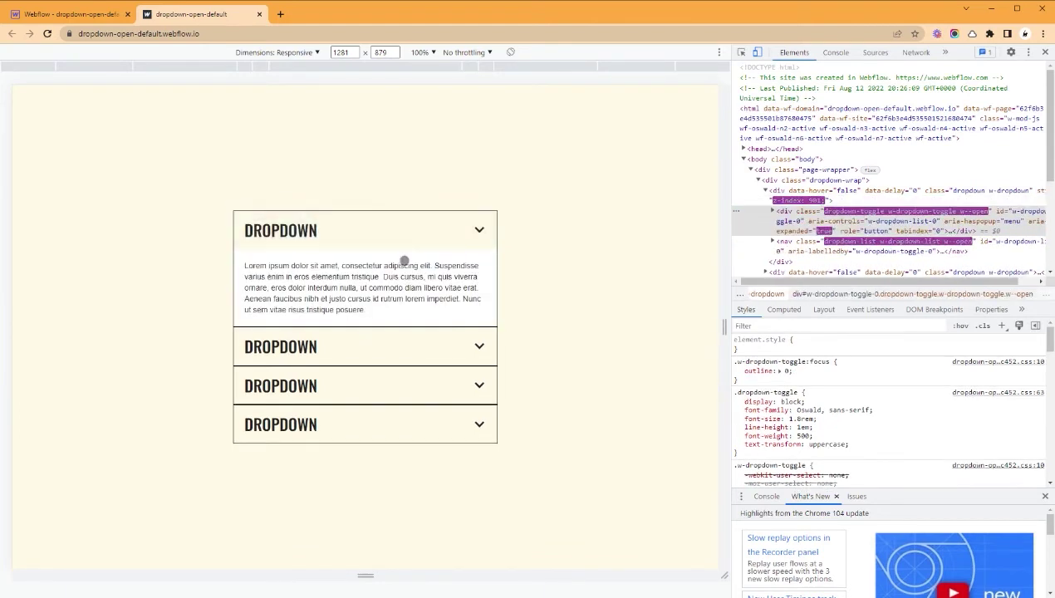
left_click(405, 237)
Duplicate the toggle-1 line and change it to add w--open to #dropdown-list-1.
key("ctrl+shift+Tab")
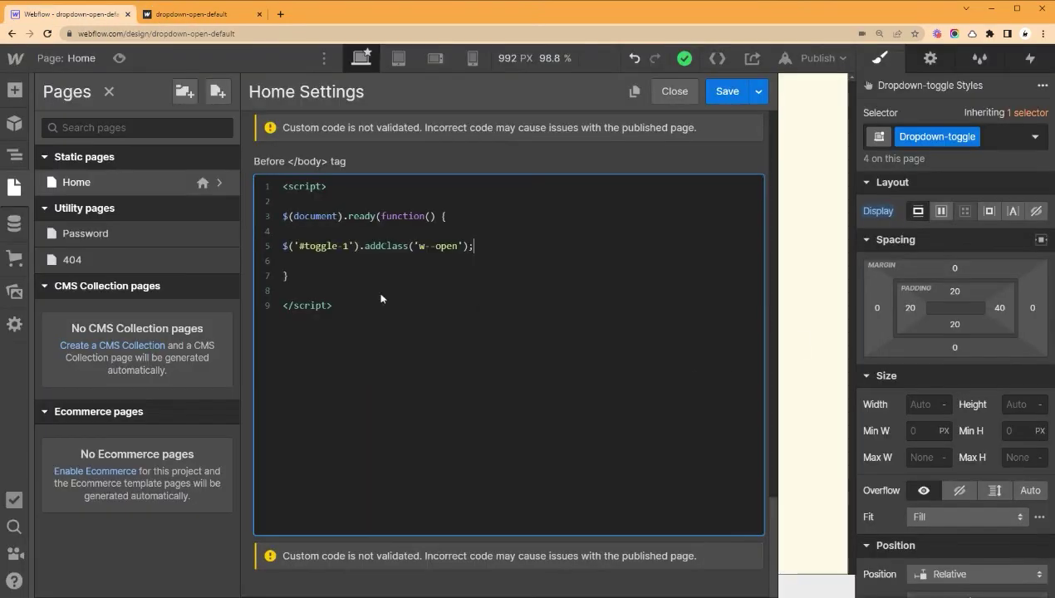
left_click(269, 247)
key("ctrl+c")
key("End")
key("Return")
key("ctrl+v")
double_click(319, 260)
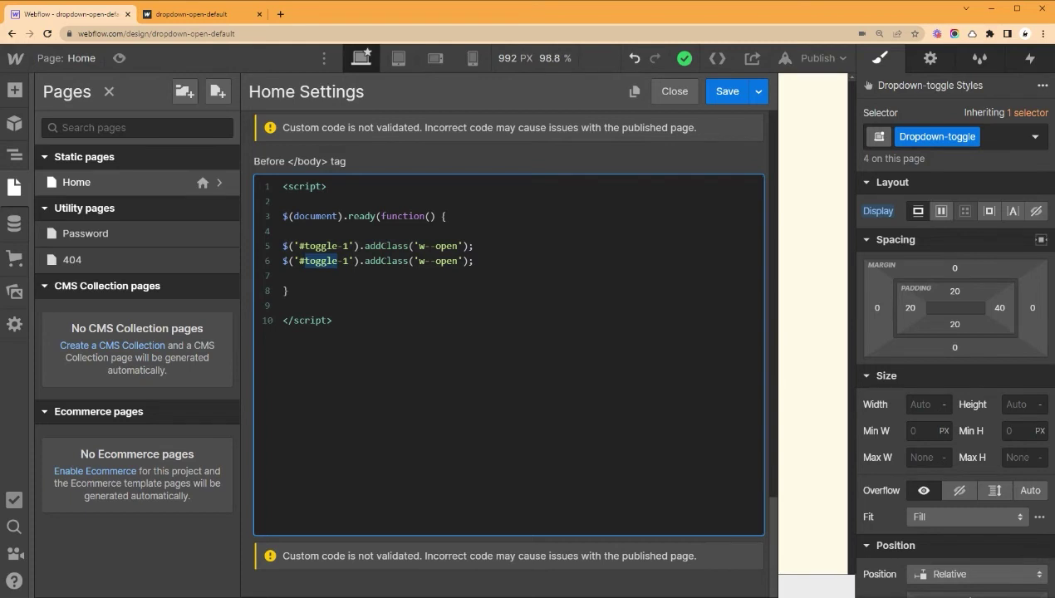
type("dropdown-lis")
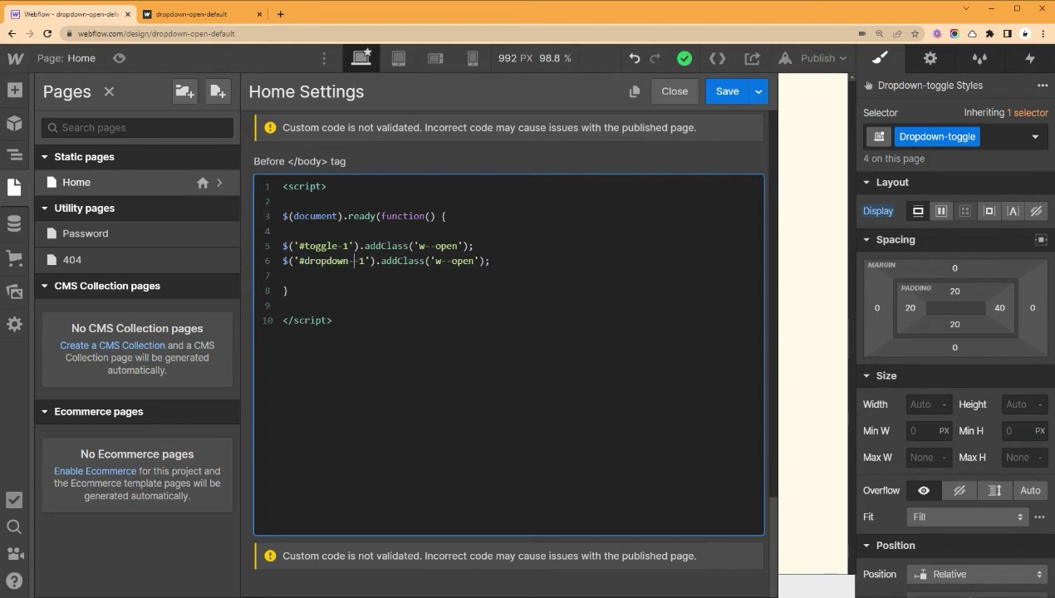
type("t")
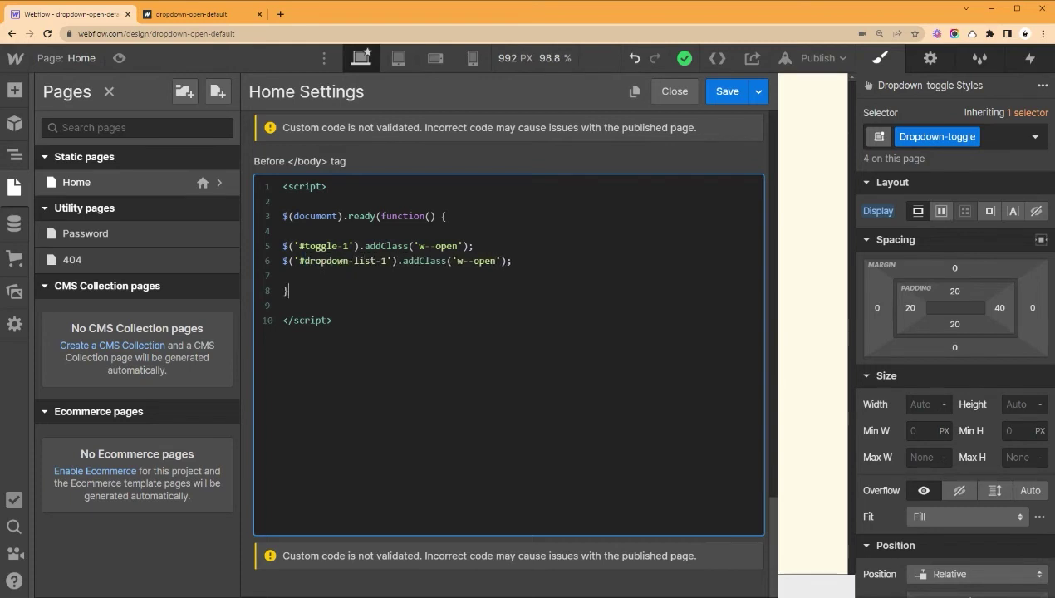
Save the custom code, publish, and open the first dropdown on the live site.
left_click(728, 92)
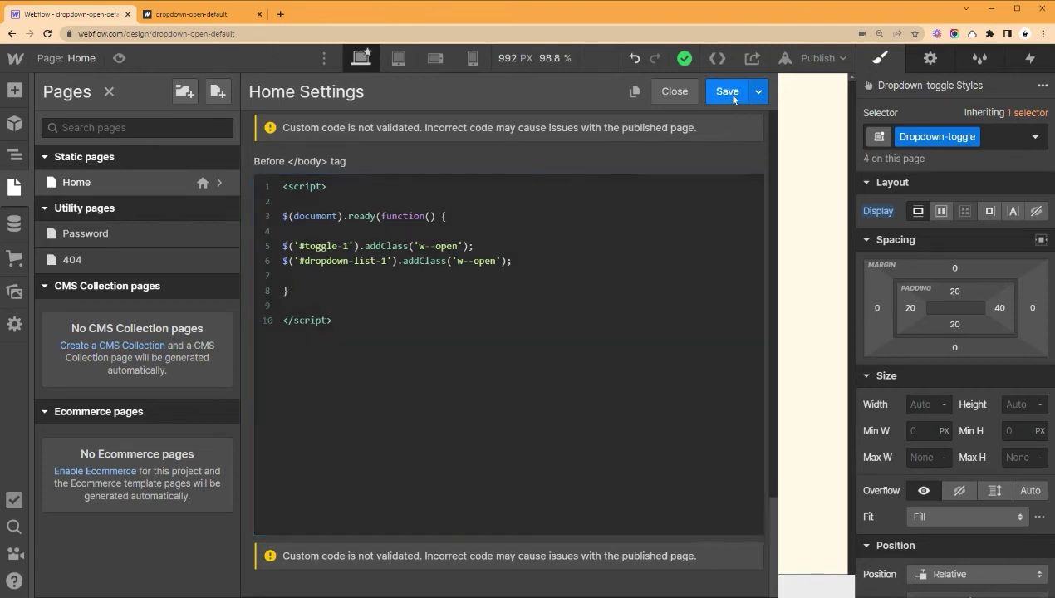
left_click(812, 58)
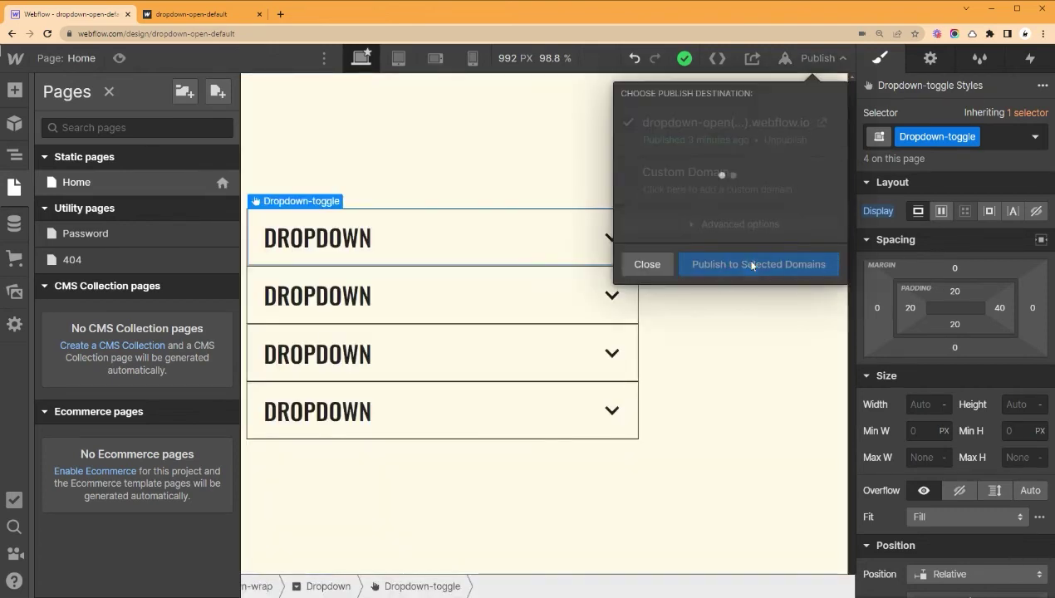
key("ctrl+Tab")
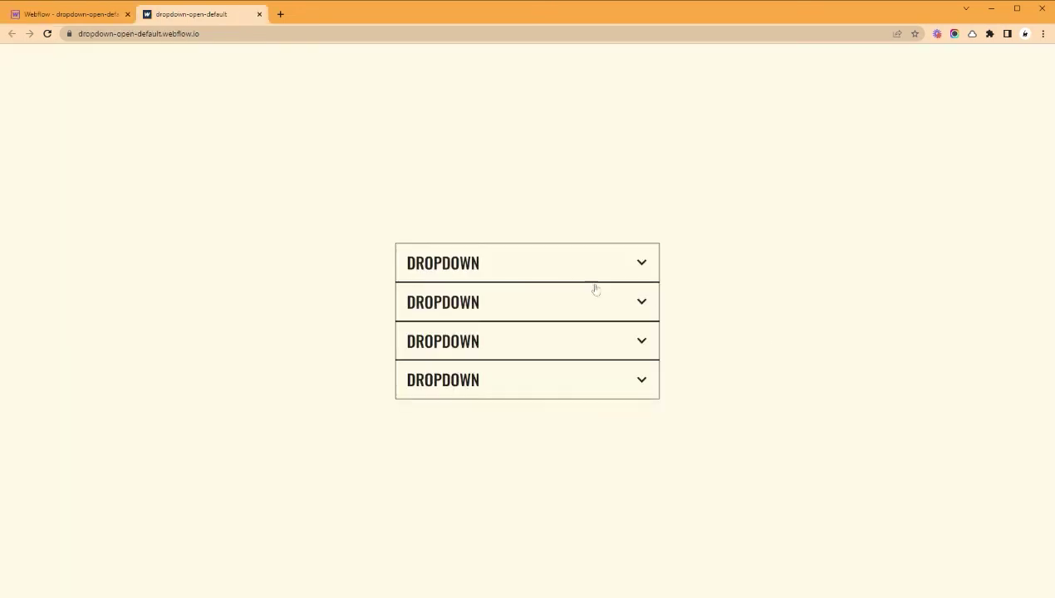
left_click(548, 276)
Select the first Dropdown-toggle in the Navigator and confirm its ID reads toggle-1.
left_click(532, 235)
key("ctrl+Tab")
left_click(117, 208)
left_click(942, 114)
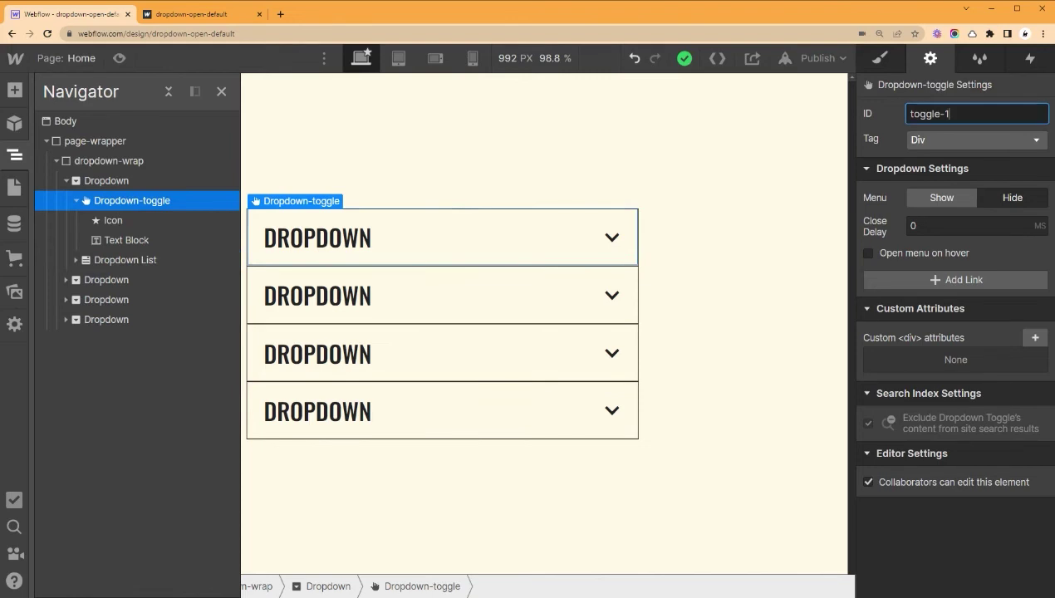
key("Return")
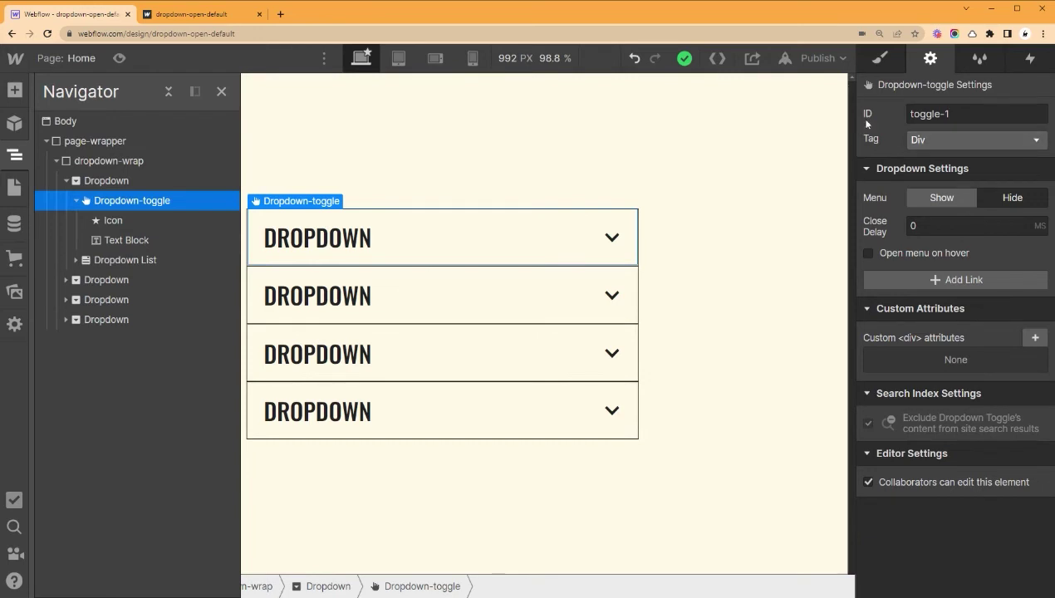
Publish the site to its webflow.io domain and wait for the publish to finish.
left_click(819, 59)
left_click(788, 265)
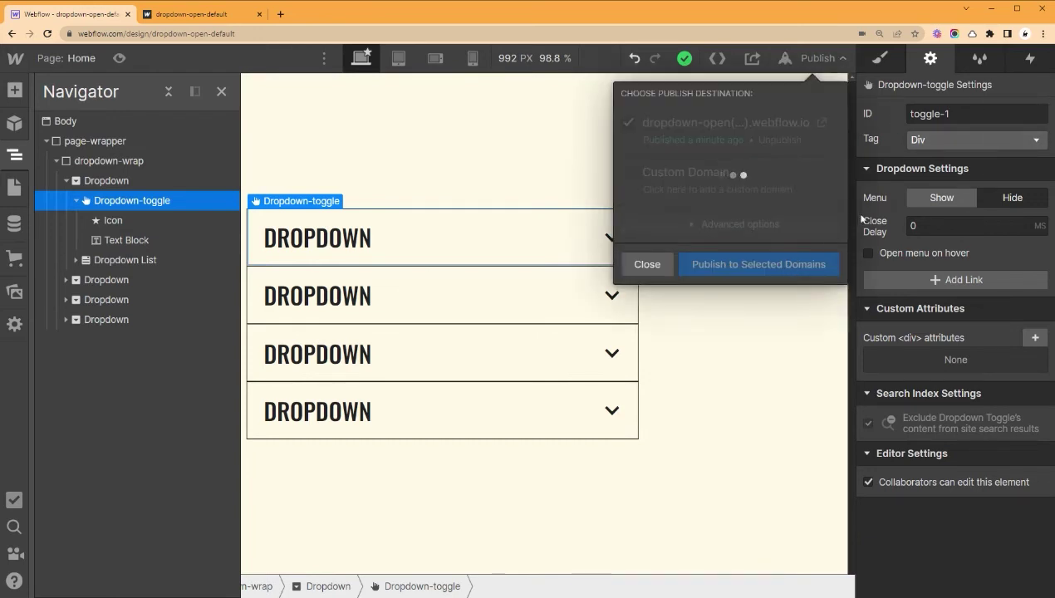
key("ctrl+Tab")
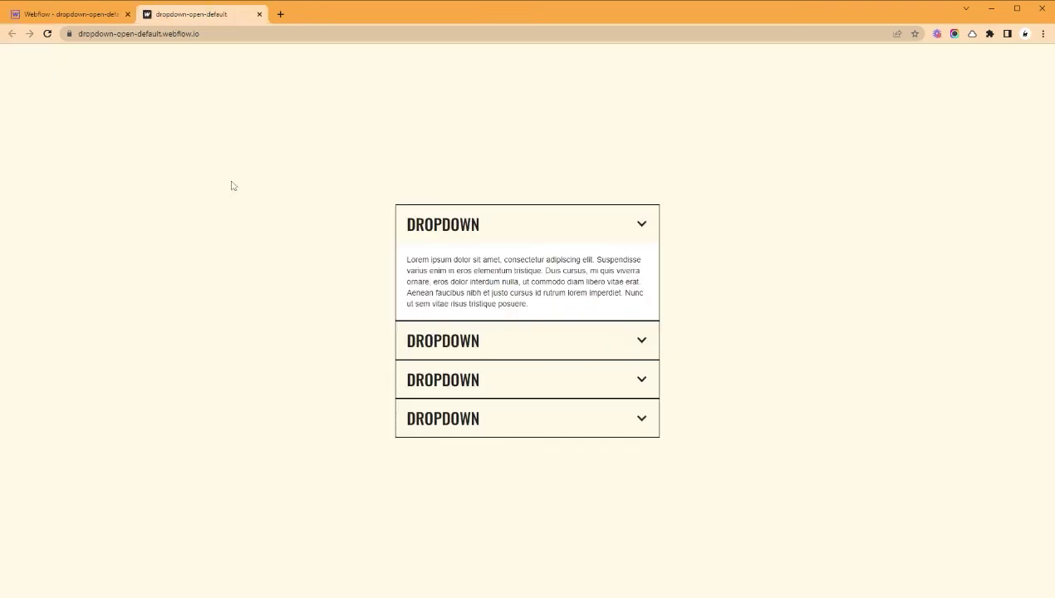
left_click(52, 18)
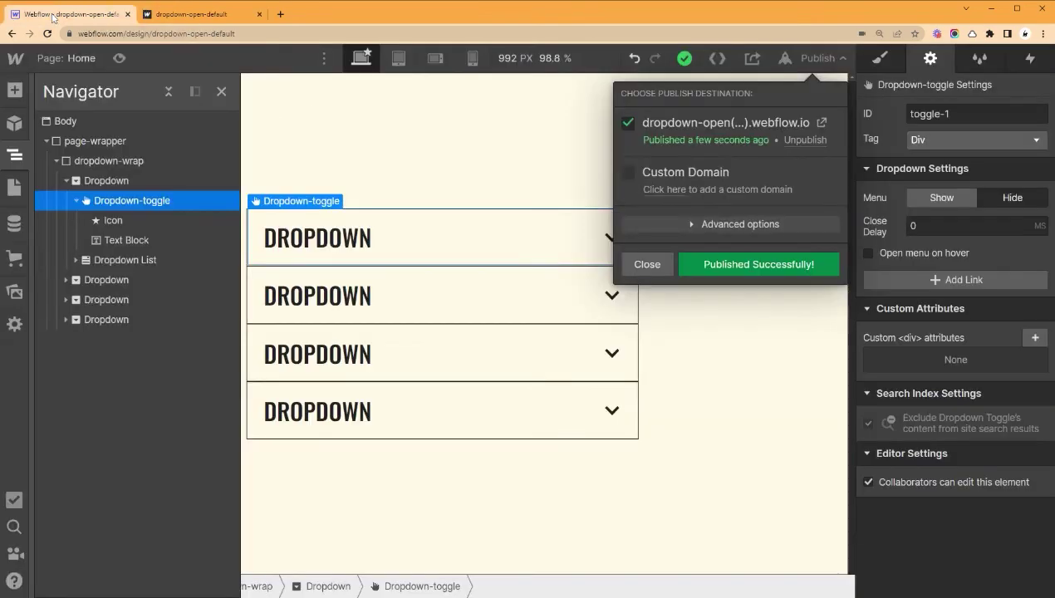
left_click(187, 14)
Test the live page by opening and closing each of the four dropdowns.
left_click(552, 356)
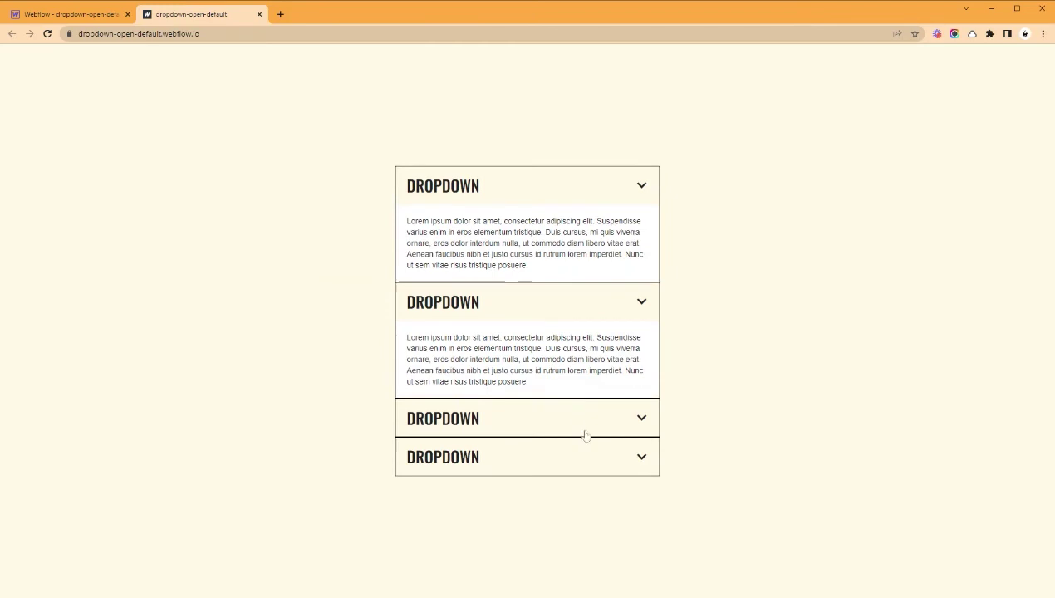
left_click(559, 425)
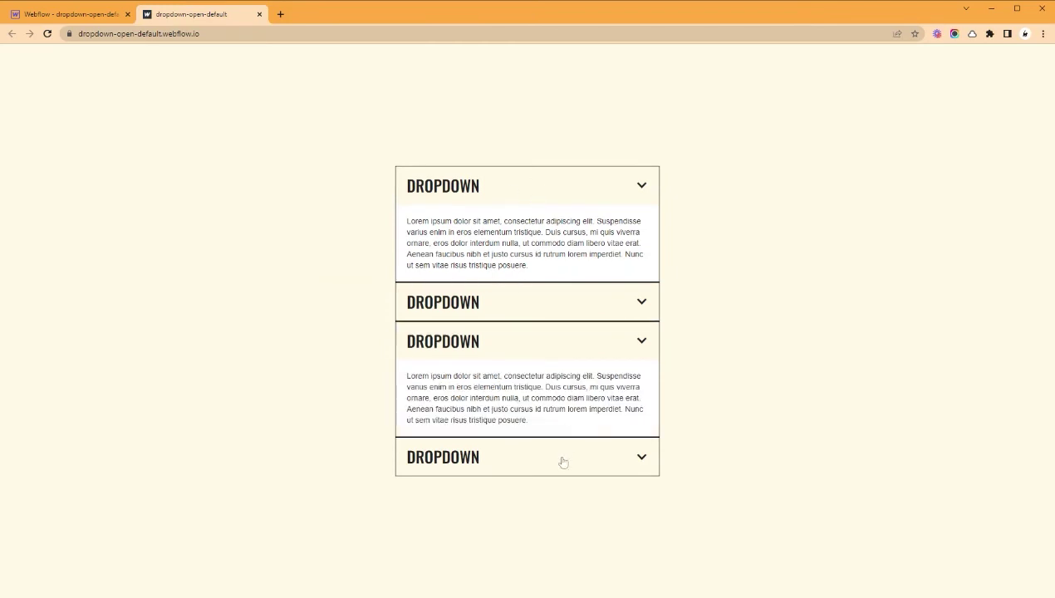
left_click(563, 462)
left_click(537, 201)
left_click(565, 235)
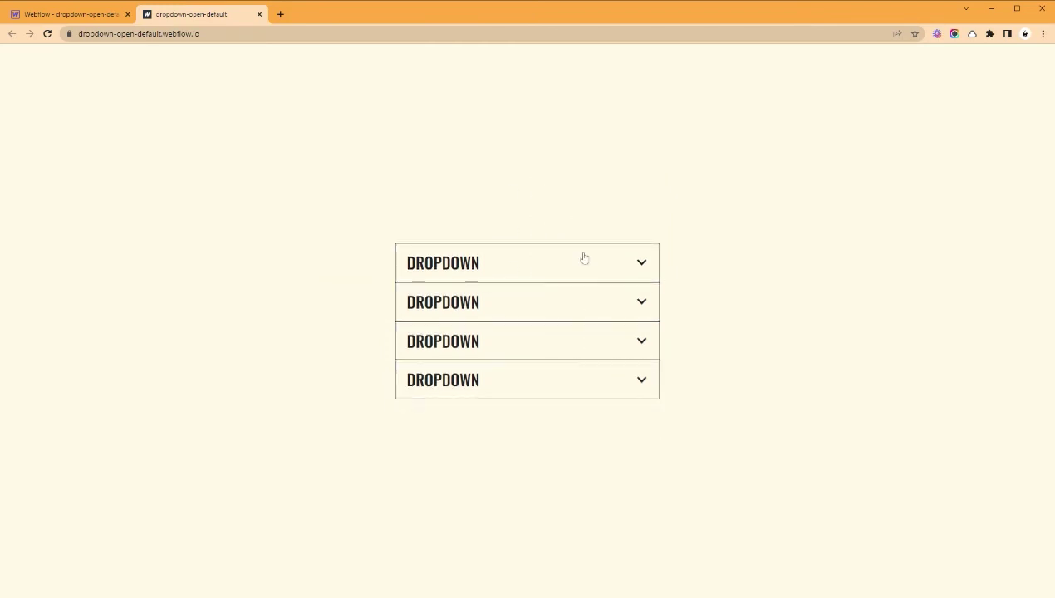
left_click(583, 259)
left_click(575, 235)
left_click(66, 15)
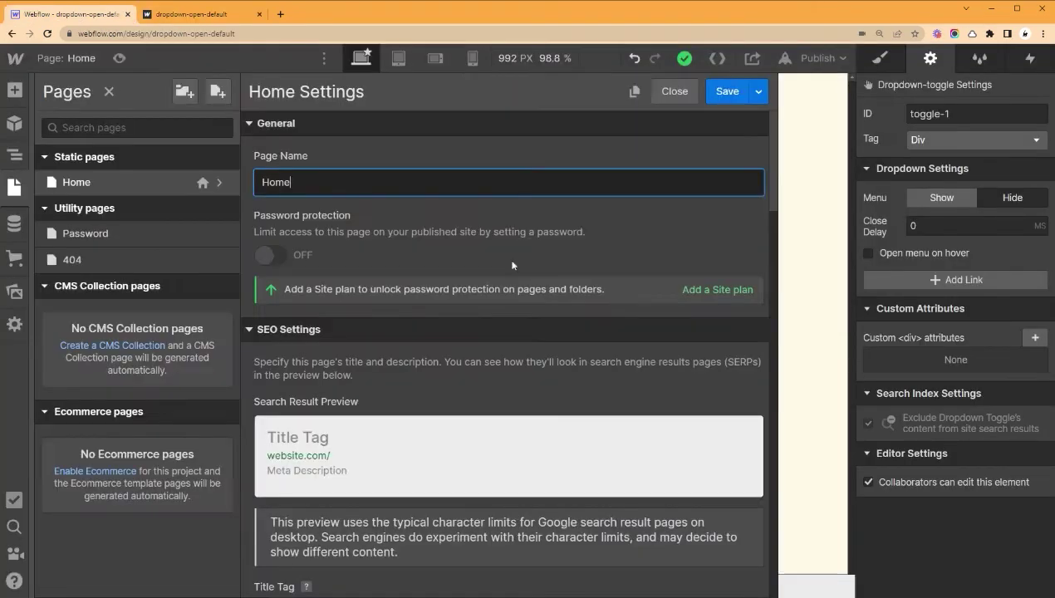
Add a blank line for a new statement in the Home page's Before </body> script.
left_click(14, 187)
scroll(478, 306, "down", 15)
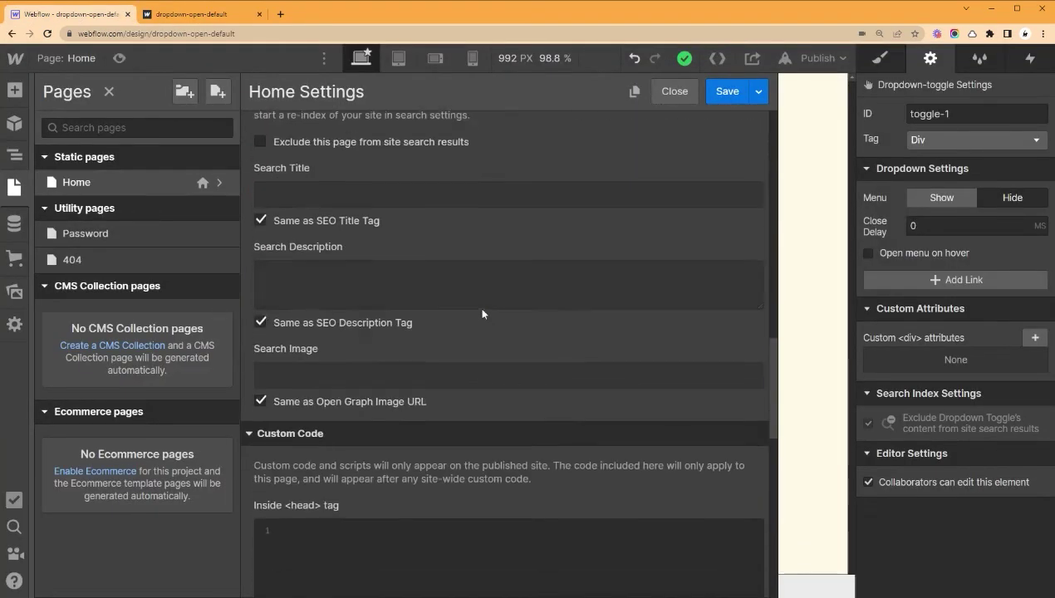
scroll(490, 321, "down", 1)
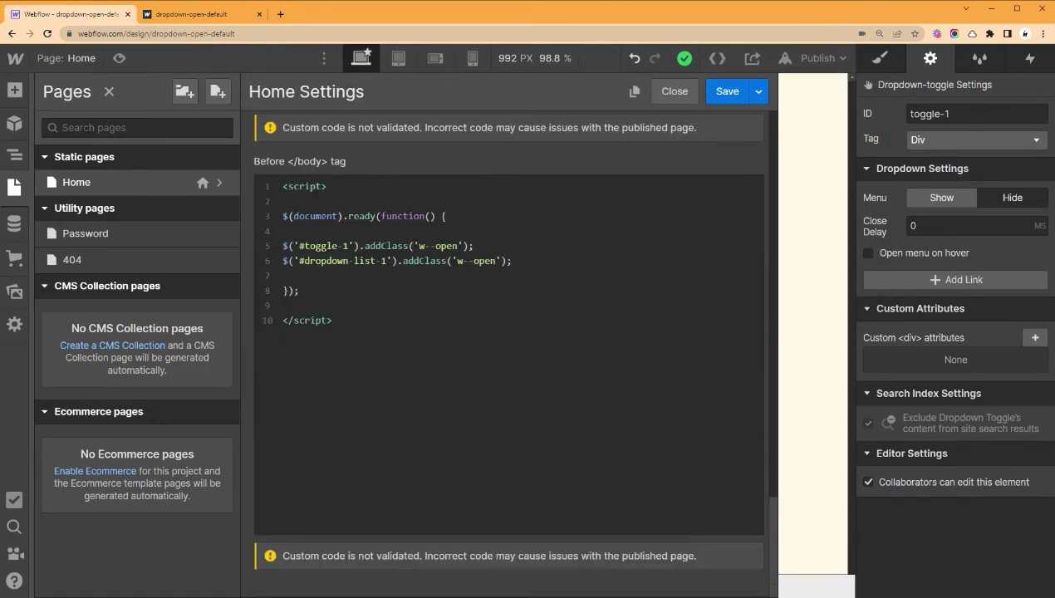
key("Return")
key("Return")
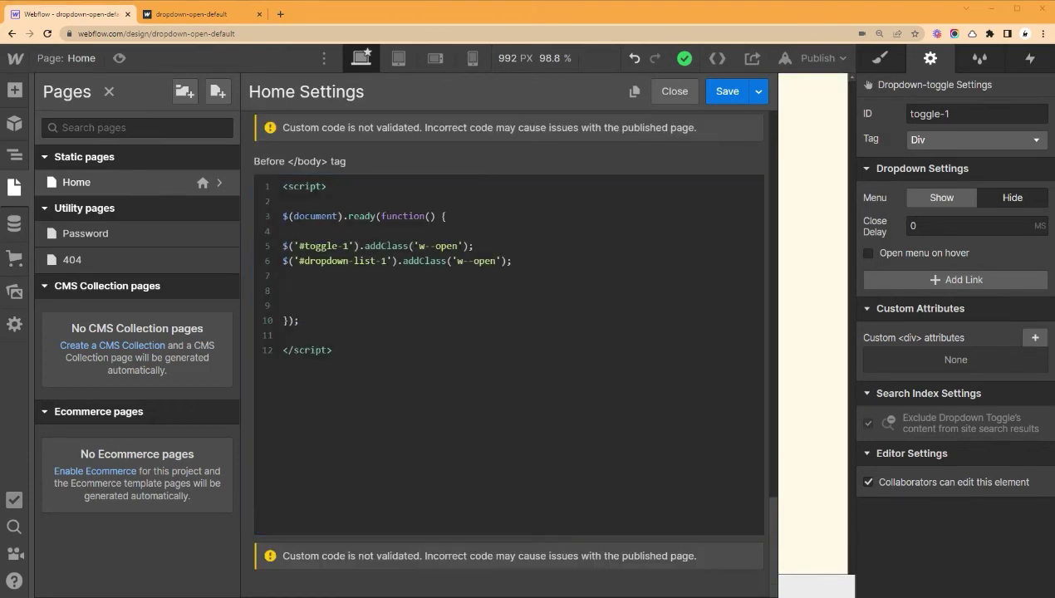
Save the script changes and select dropdown-wrap in the Navigator to check its name.
left_click(789, 125)
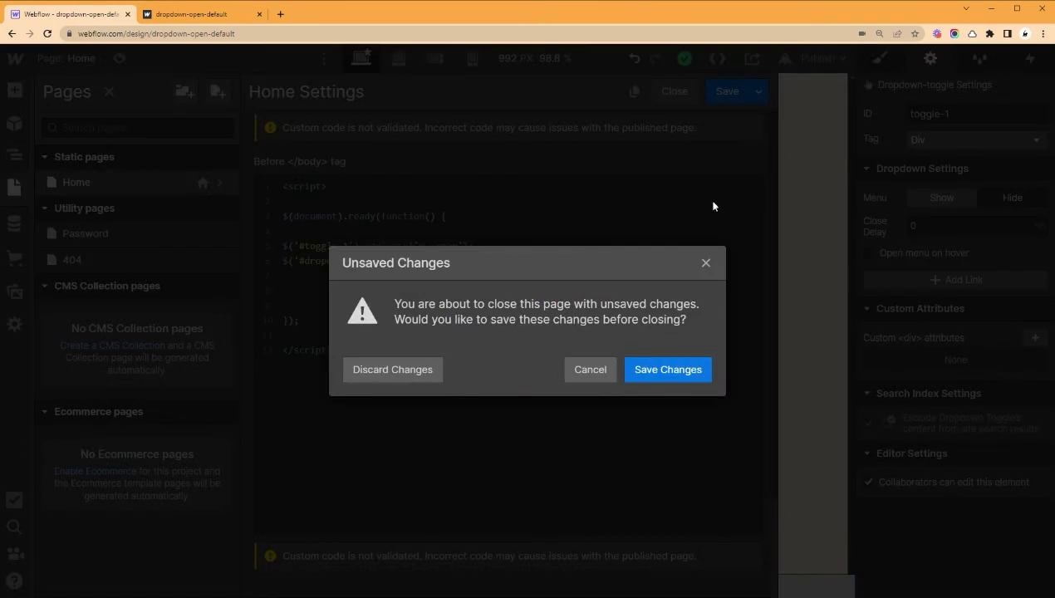
left_click(668, 370)
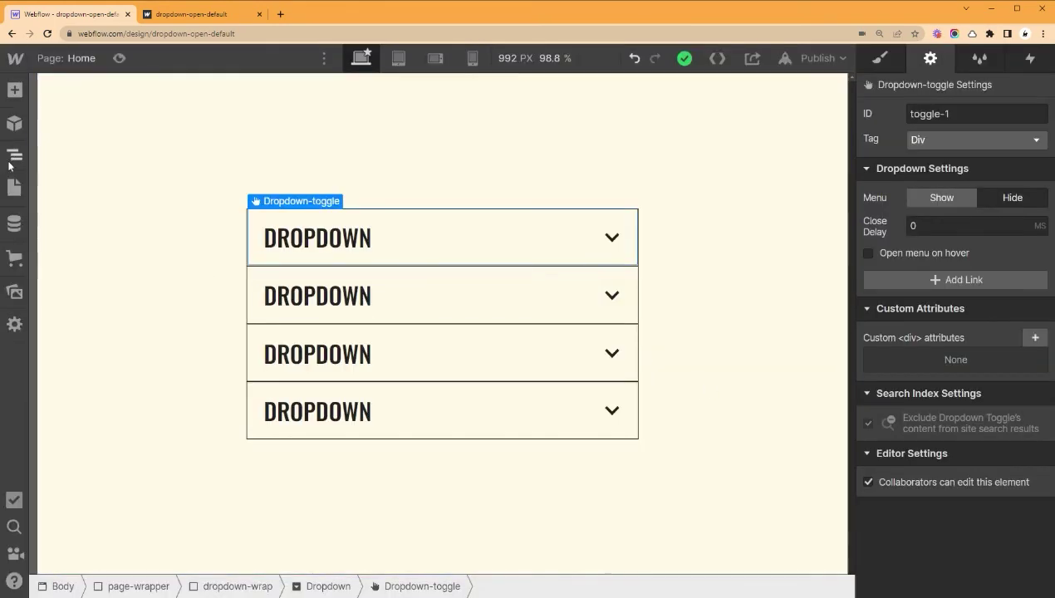
left_click(14, 154)
left_click(116, 162)
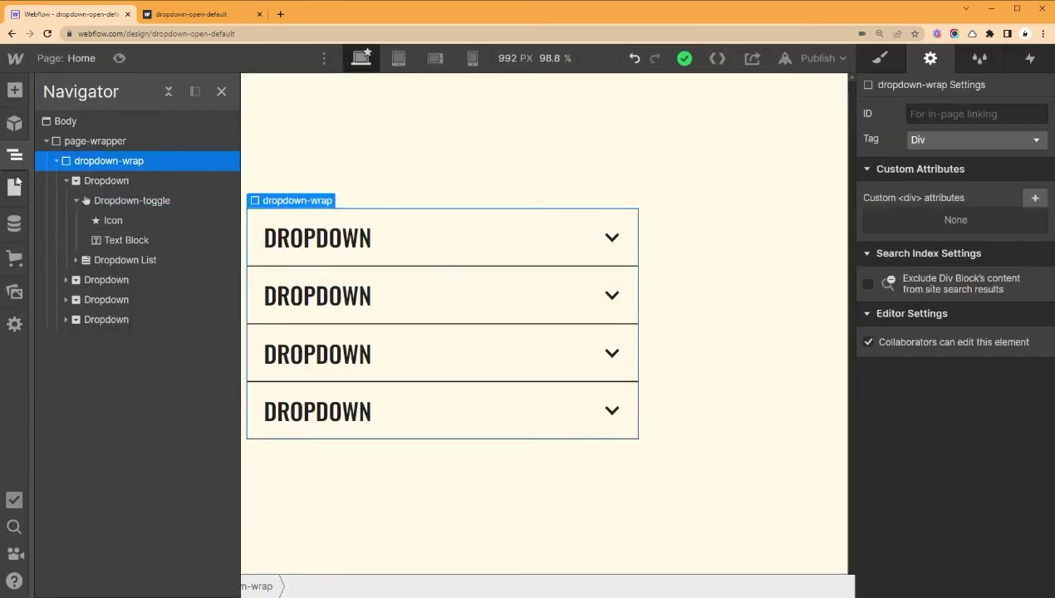
In the Home page code, add $('.dropdown-wrap').on('click',function() { with an empty body.
key("p")
left_click(223, 182)
type(".drop")
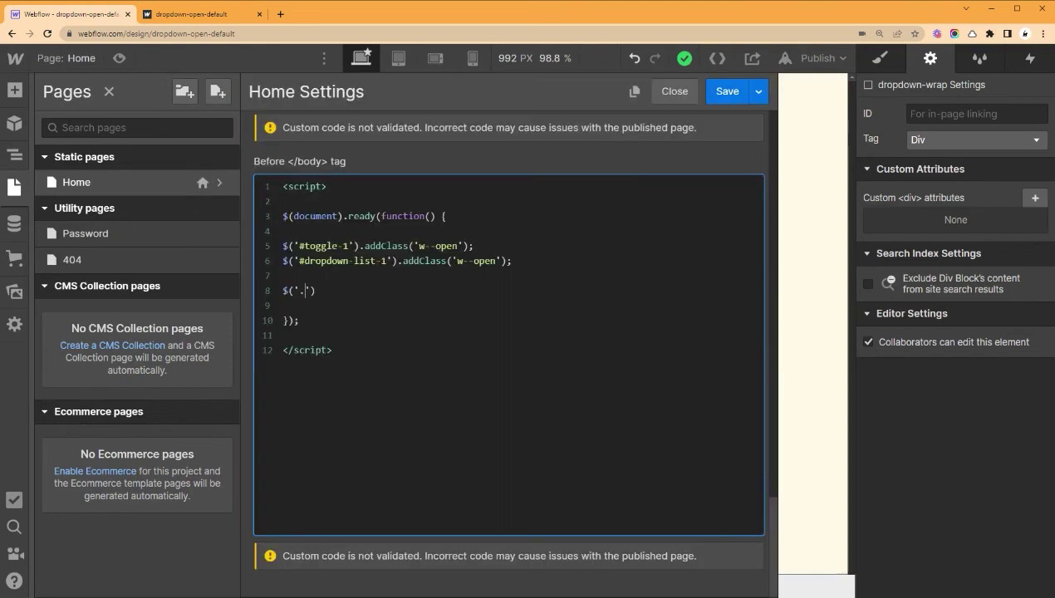
type("down-wrap').")
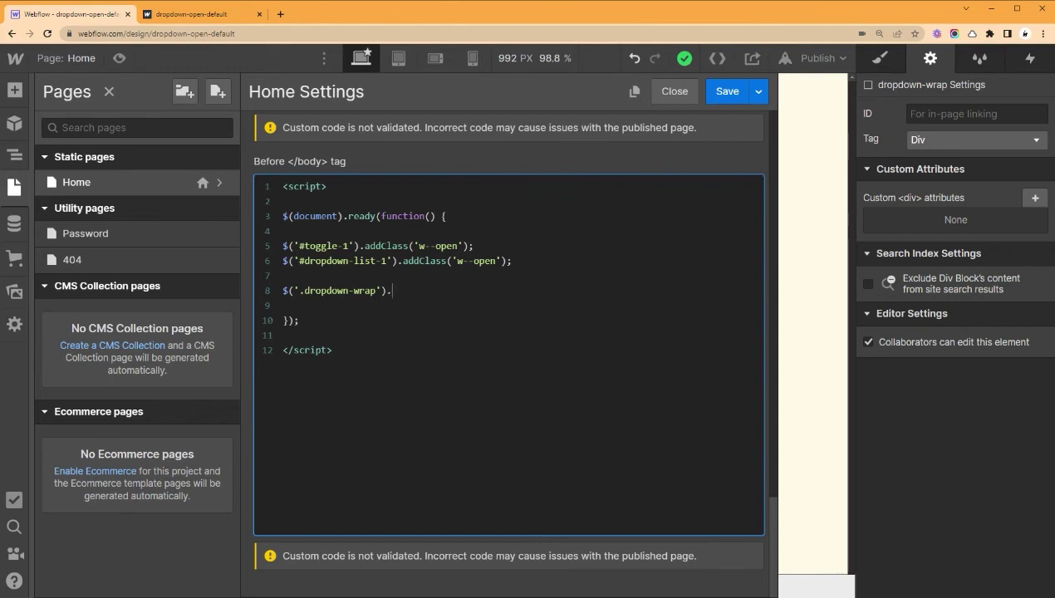
type("on('click'")
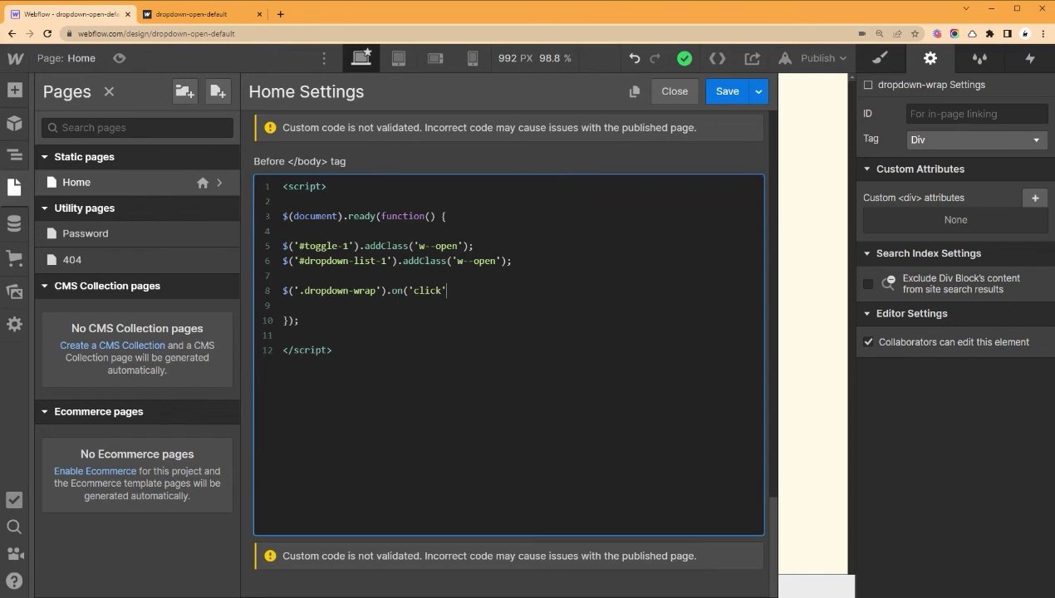
type(",function() {")
key("Return")
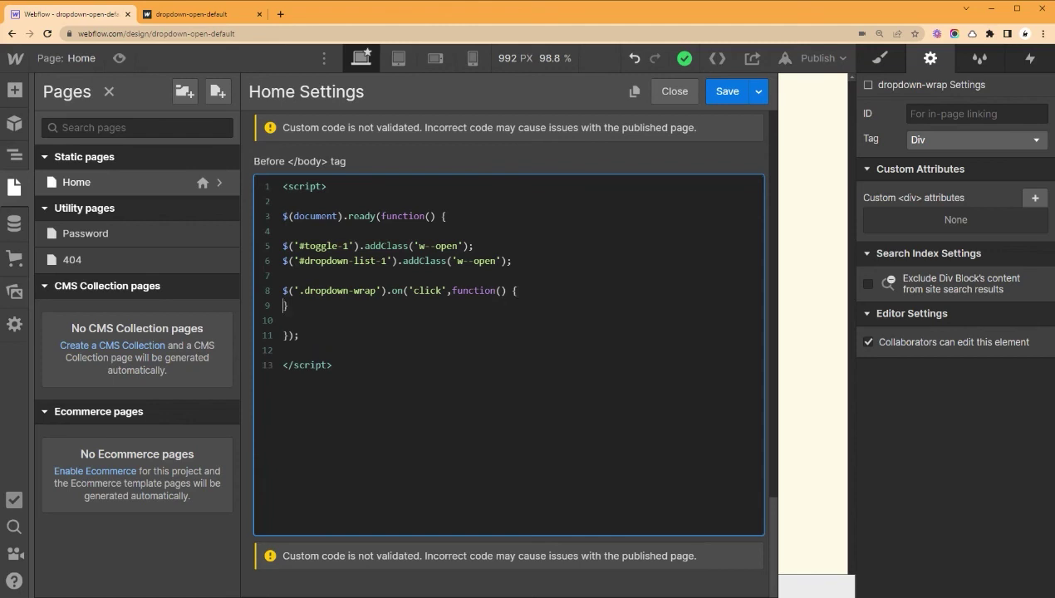
key("Return")
key("Return")
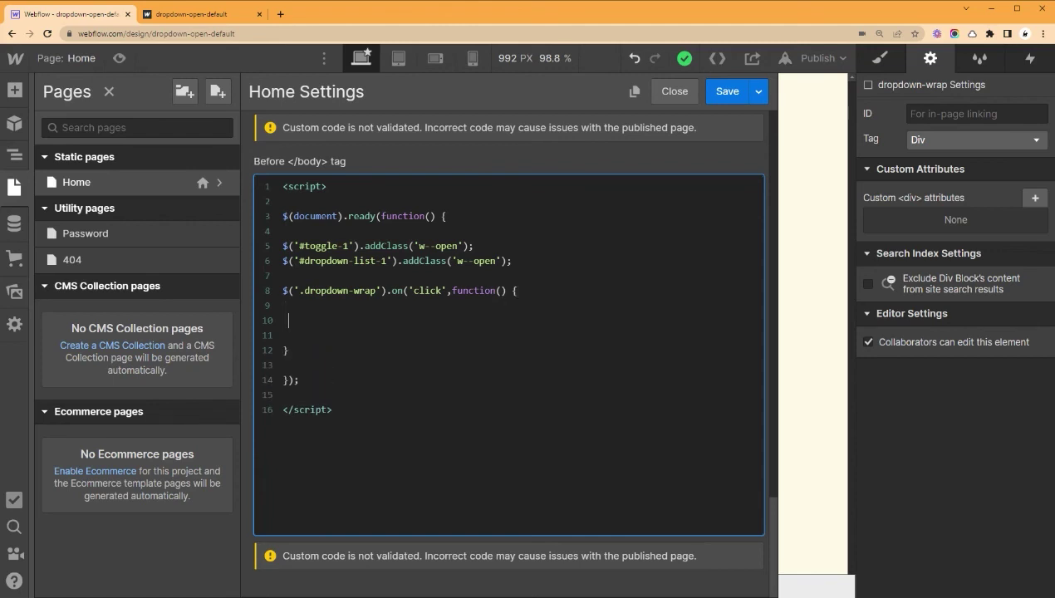
key("BackSpace")
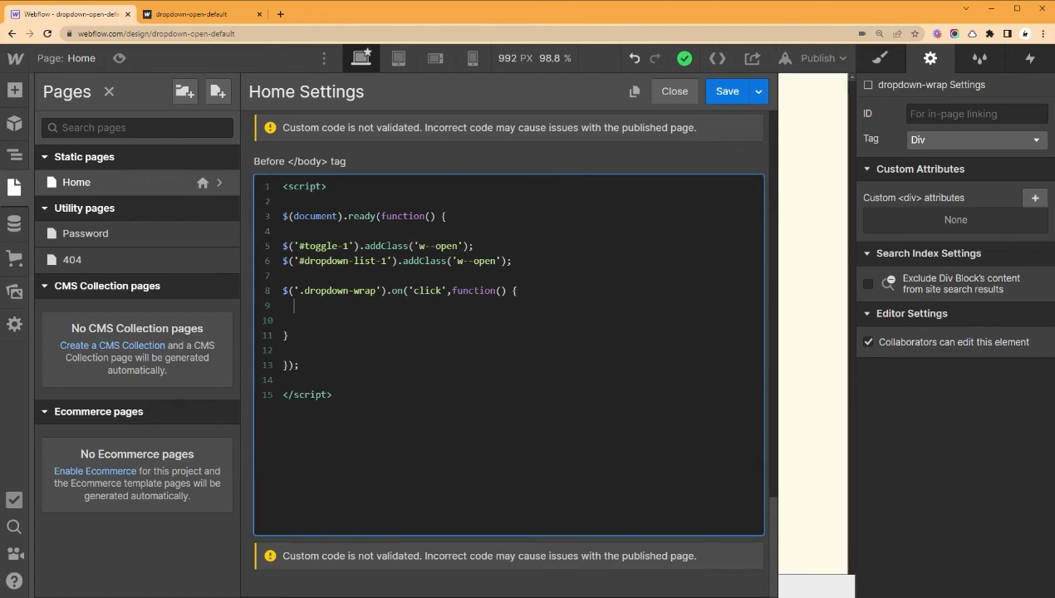
left_click_drag(512, 261, 277, 249)
key("ctrl+c")
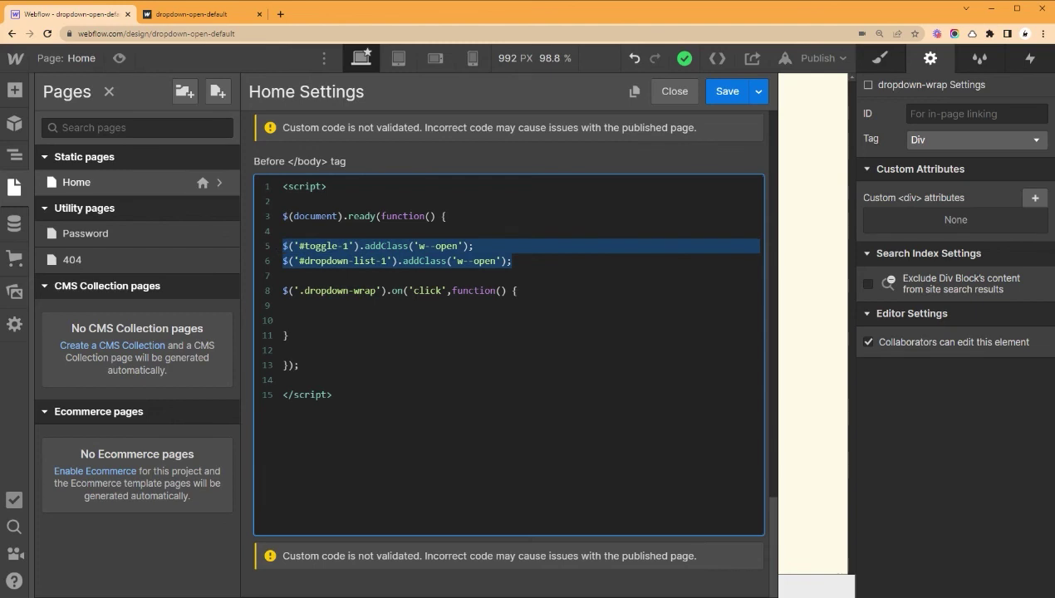
Paste the two #toggle-1 and #dropdown-list-1 addClass lines into the click handler.
left_click(294, 305)
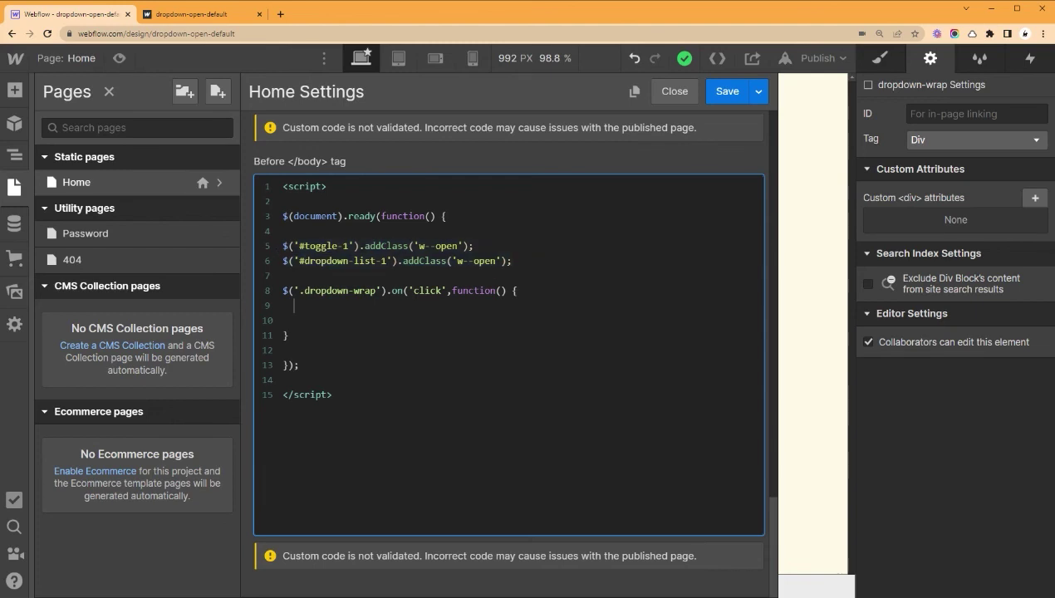
key("ctrl+v")
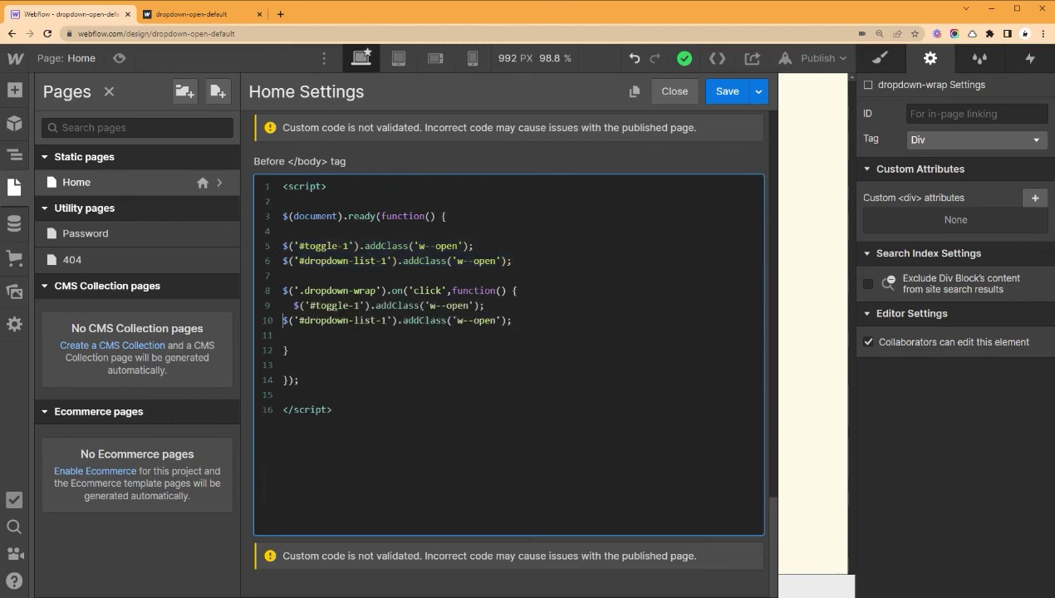
left_click(284, 320)
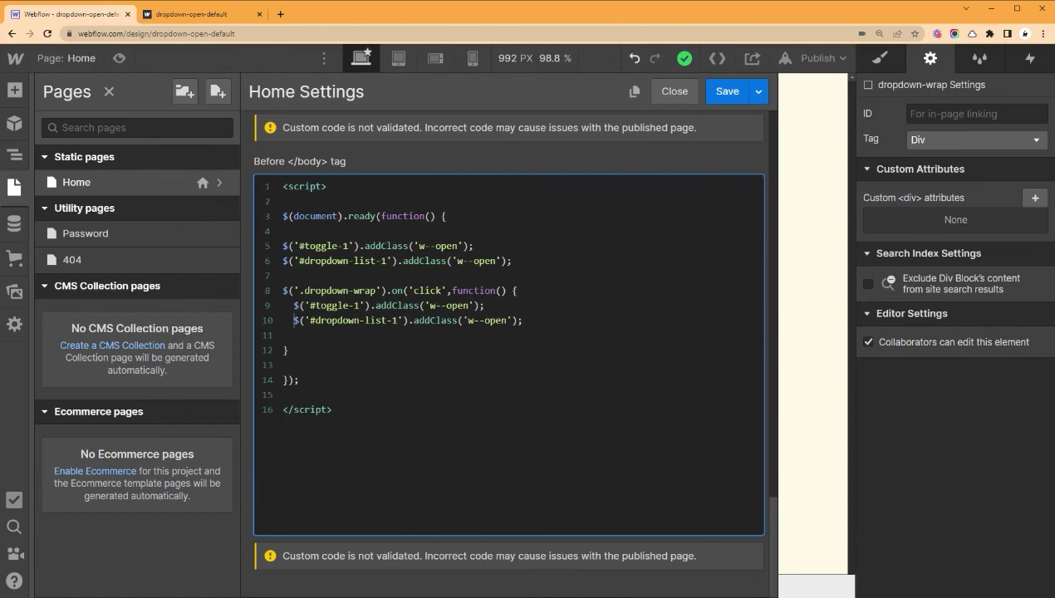
Start turning both pasted addClass calls into removeClass calls.
double_click(392, 305)
left_click(392, 305)
key("BackSpace")
key("BackSpace")
key("BackSpace")
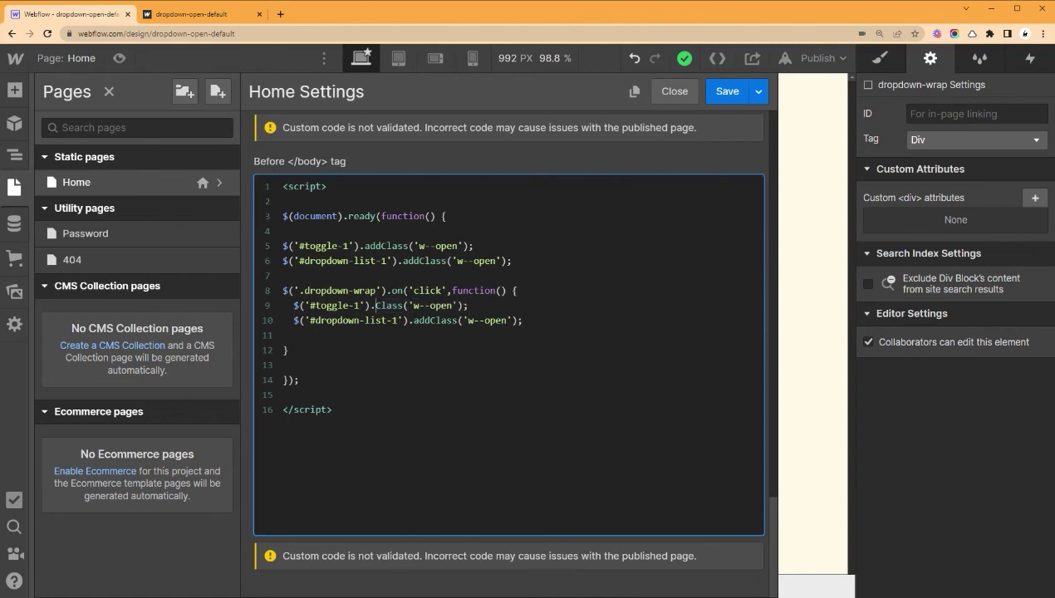
type("REMOVE")
left_click(414, 320)
key("BackSpace")
key("BackSpace")
key("BackSpace")
type("R")
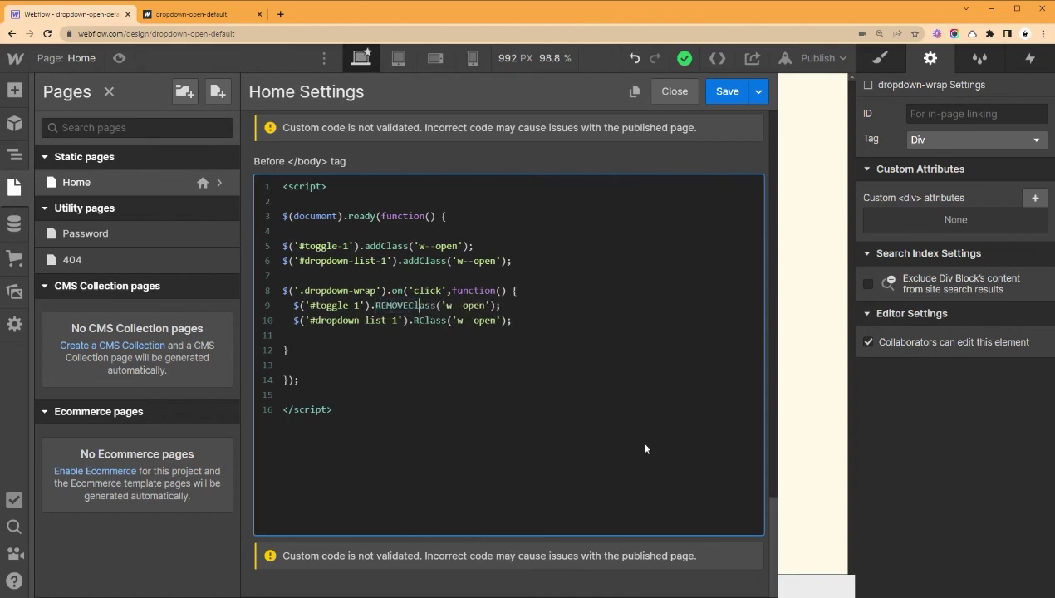
Fix the lettering so both lines call removeClass('w--open') and remove the empty line.
left_click(413, 305)
key("shift+Left")
key("shift+Left")
key("shift+Left")
key("shift+Left")
key("shift+Left")
key("shift+Left")
key("BackSpace")
type("remove")
key("BackSpace")
type("remove")
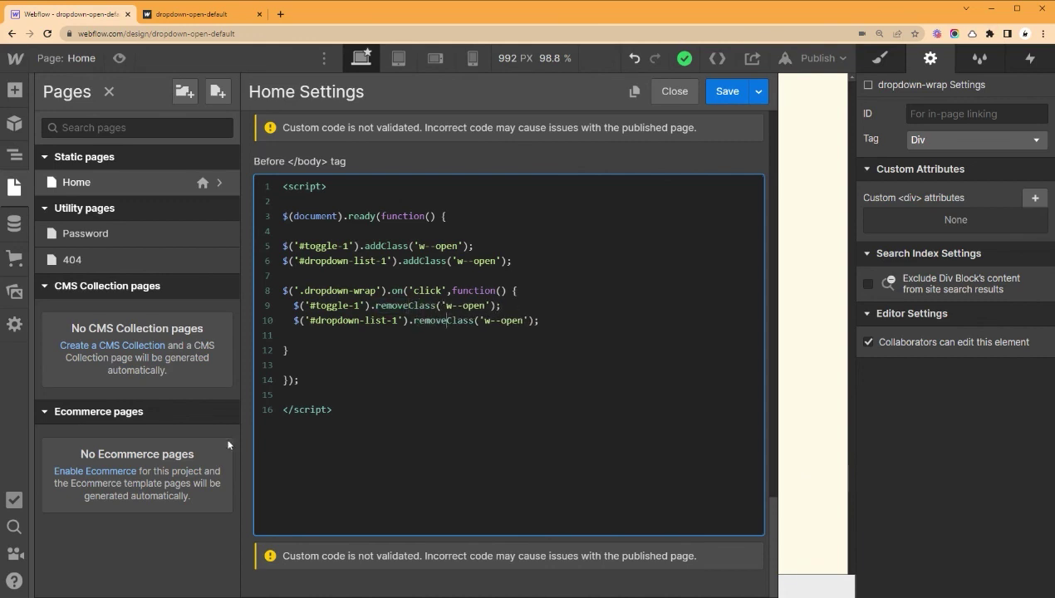
type(";")
key("BackSpace")
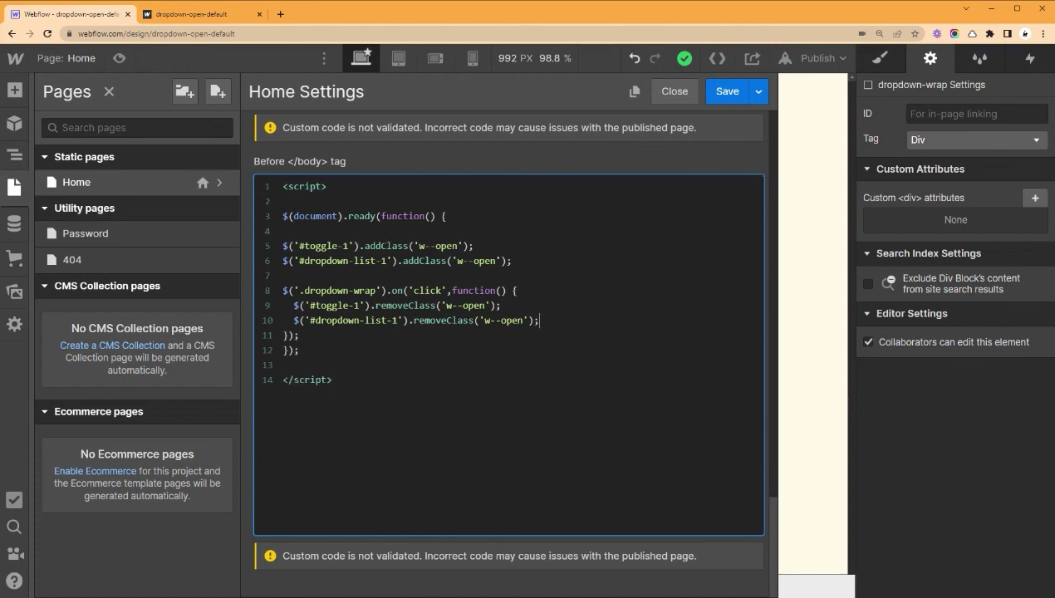
Save the custom code and publish the site to its webflow.io domain.
left_click(729, 91)
left_click(818, 58)
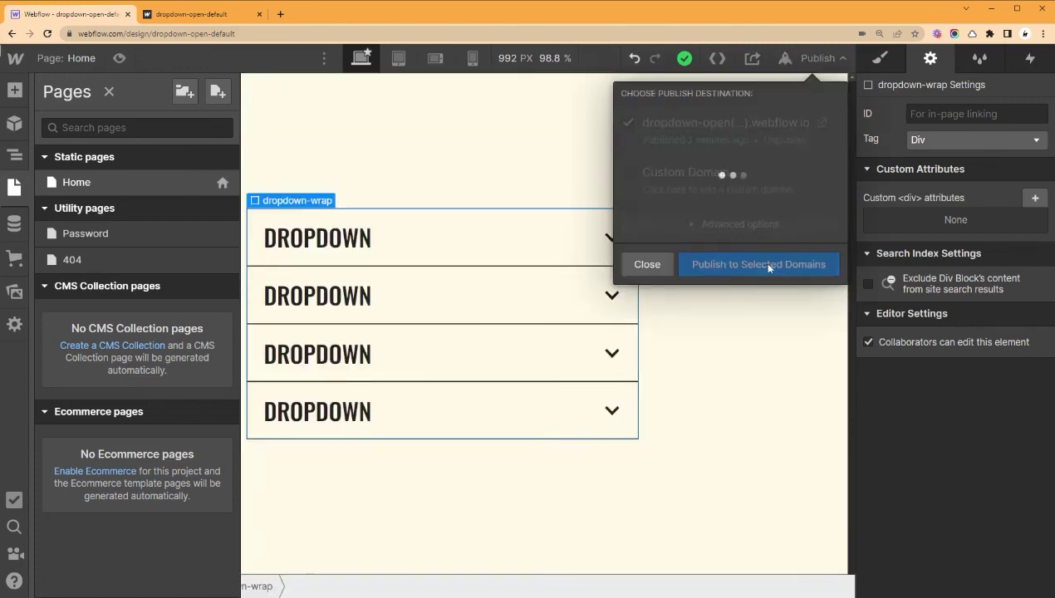
left_click(824, 125)
Open each live dropdown twice to confirm the first one closes, then close the duplicate tab.
left_click(573, 350)
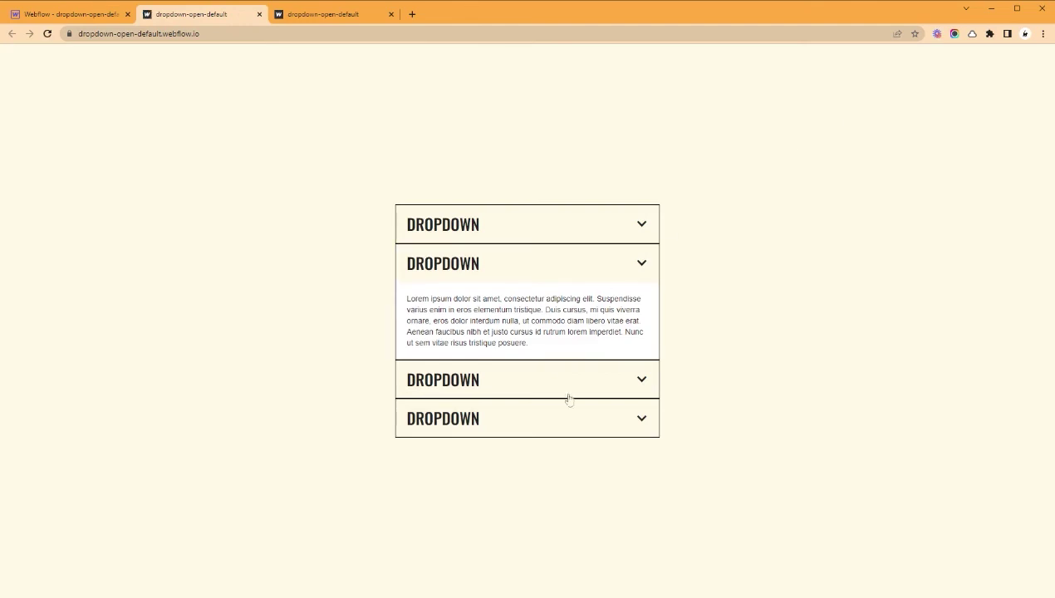
left_click(565, 394)
left_click(564, 428)
left_click(555, 230)
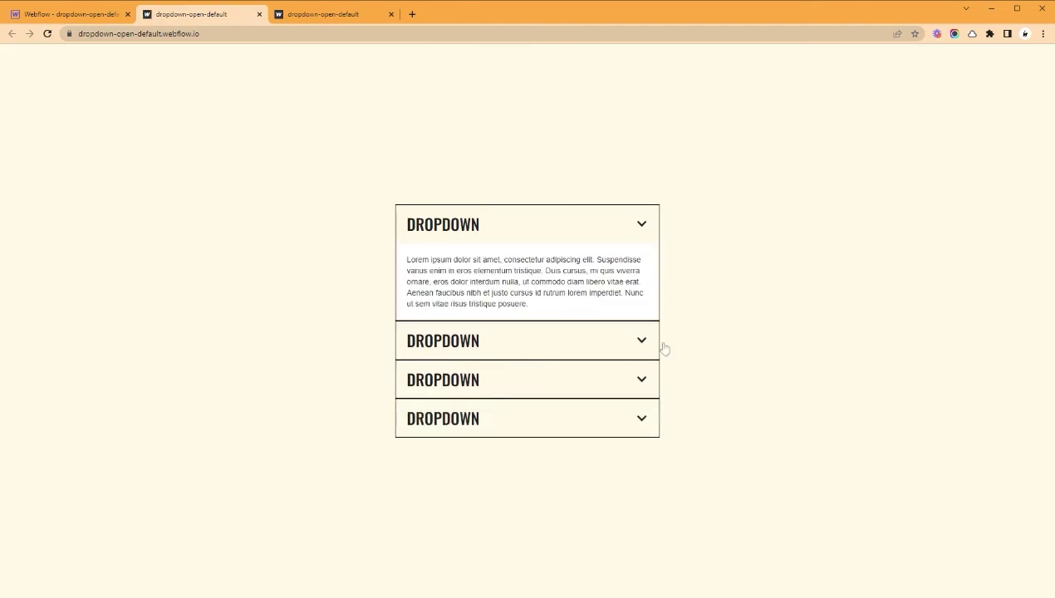
left_click(546, 340)
left_click(555, 379)
left_click(565, 425)
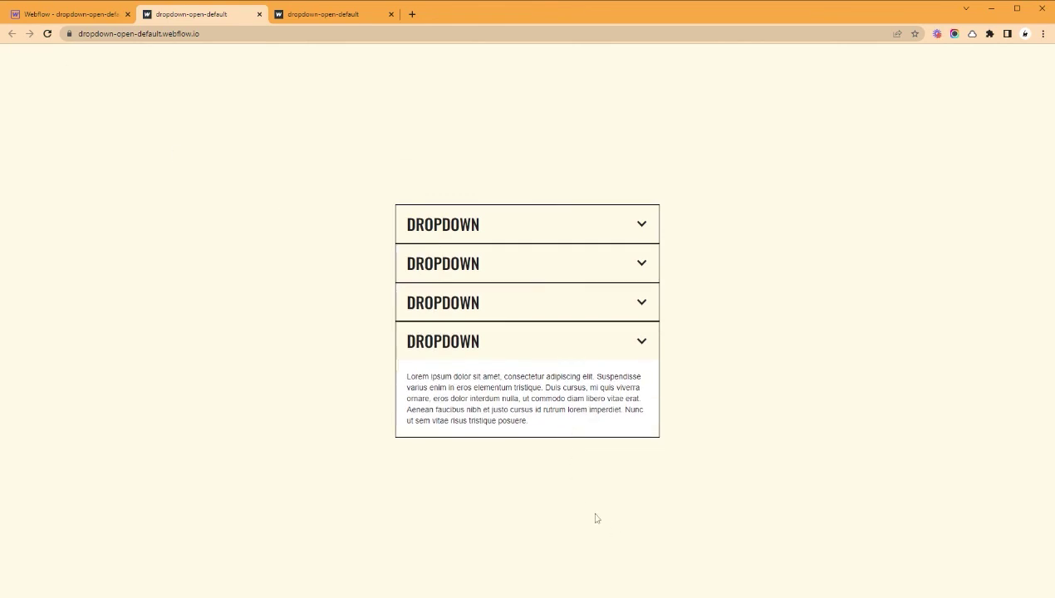
left_click(586, 229)
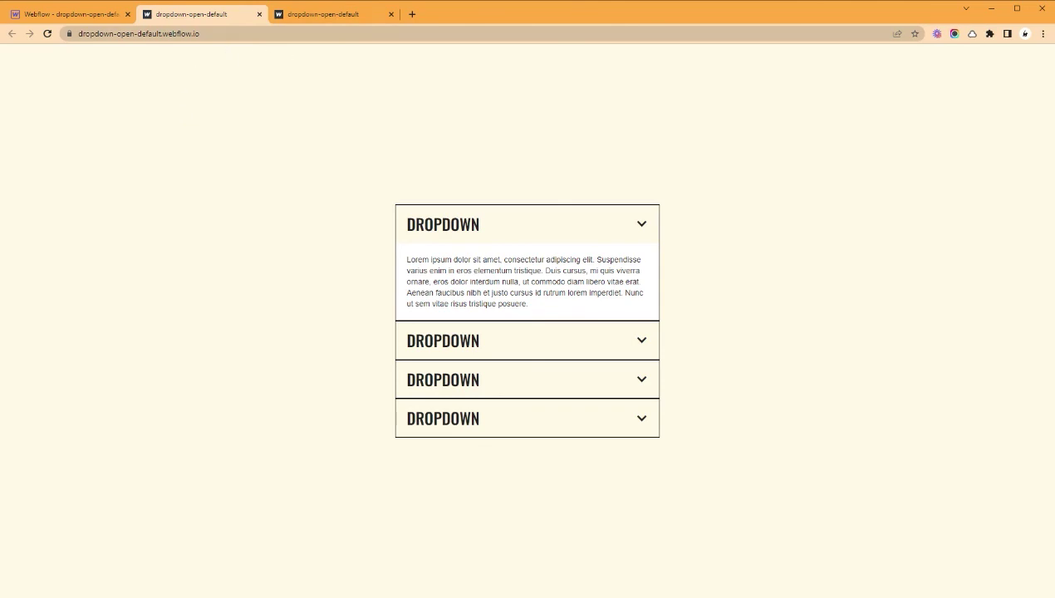
left_click(391, 14)
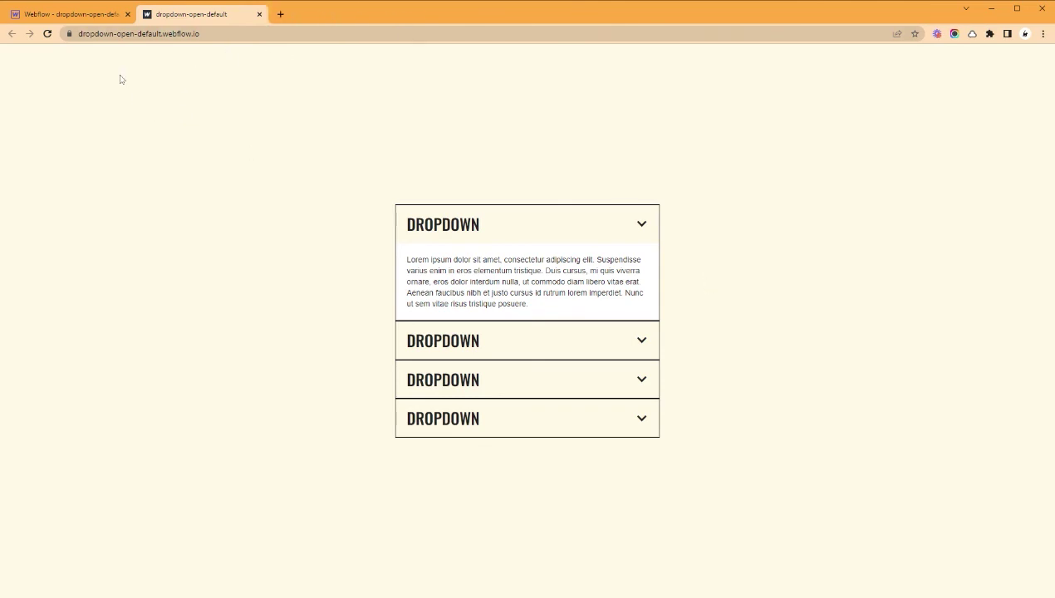